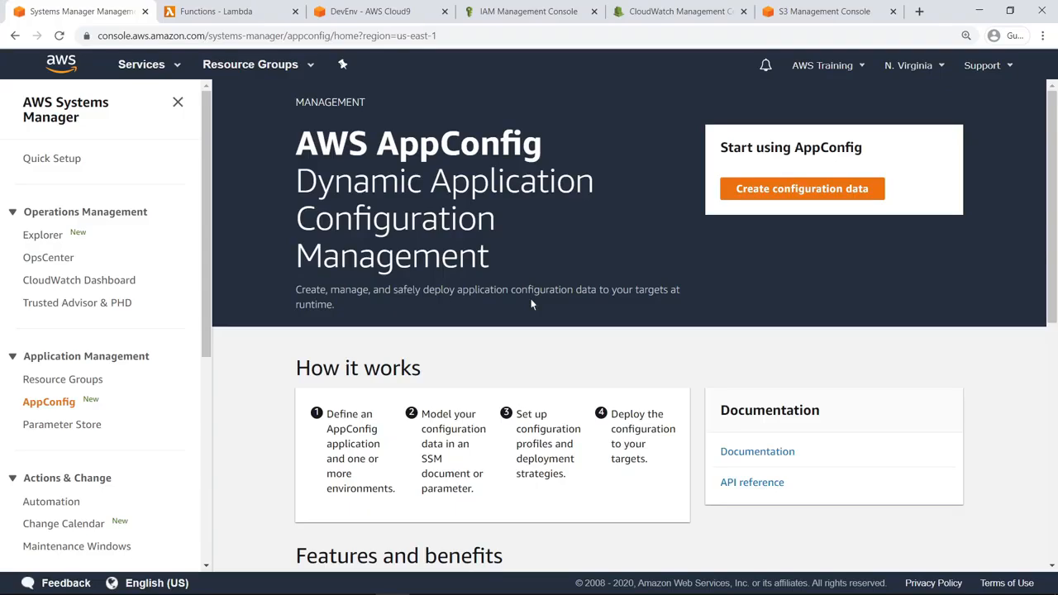
- Review the Lambda functions list and the JSON of the policy attached to AppConfigMonitoringRole in IAM, leaving the policy unedited
click(255, 17)
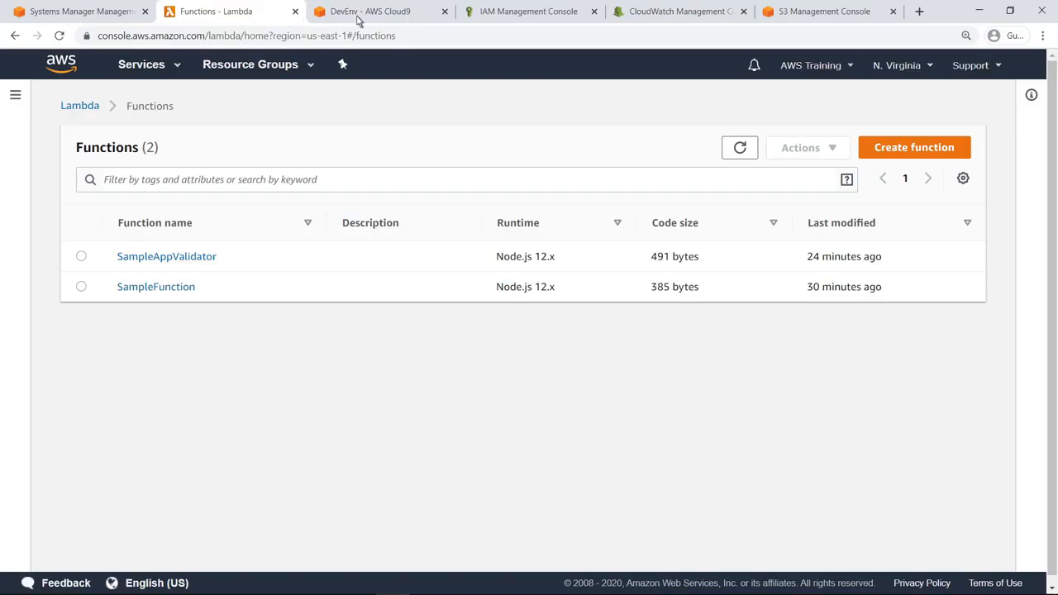
click(523, 19)
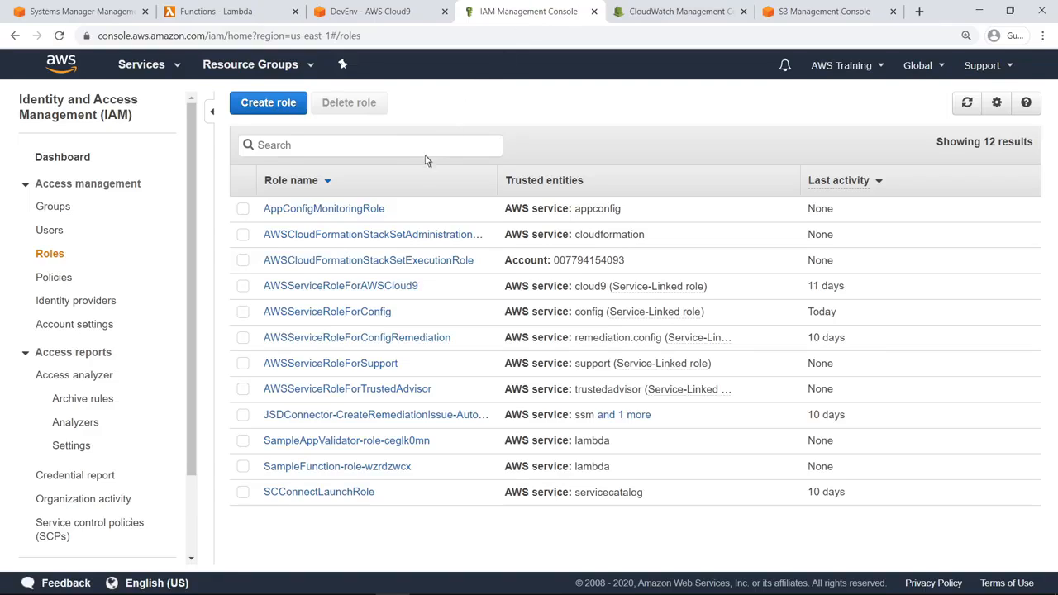
click(382, 210)
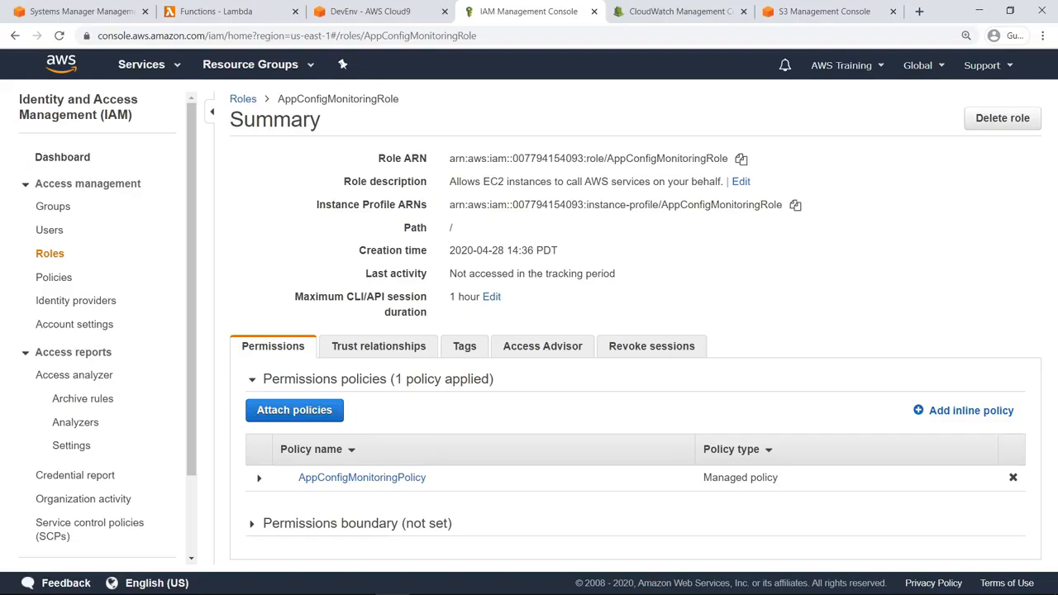
click(259, 481)
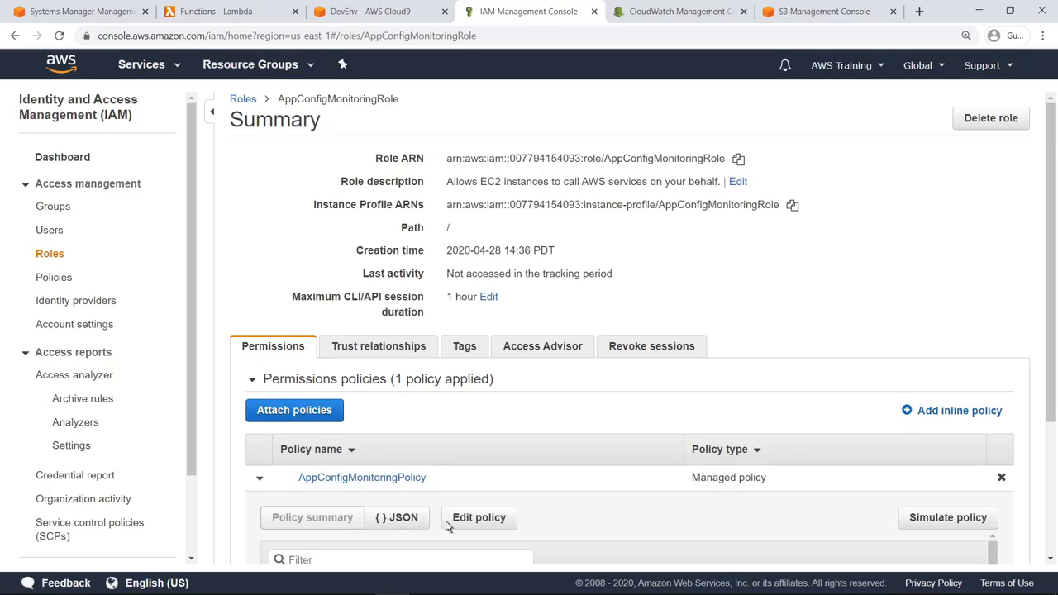
click(475, 518)
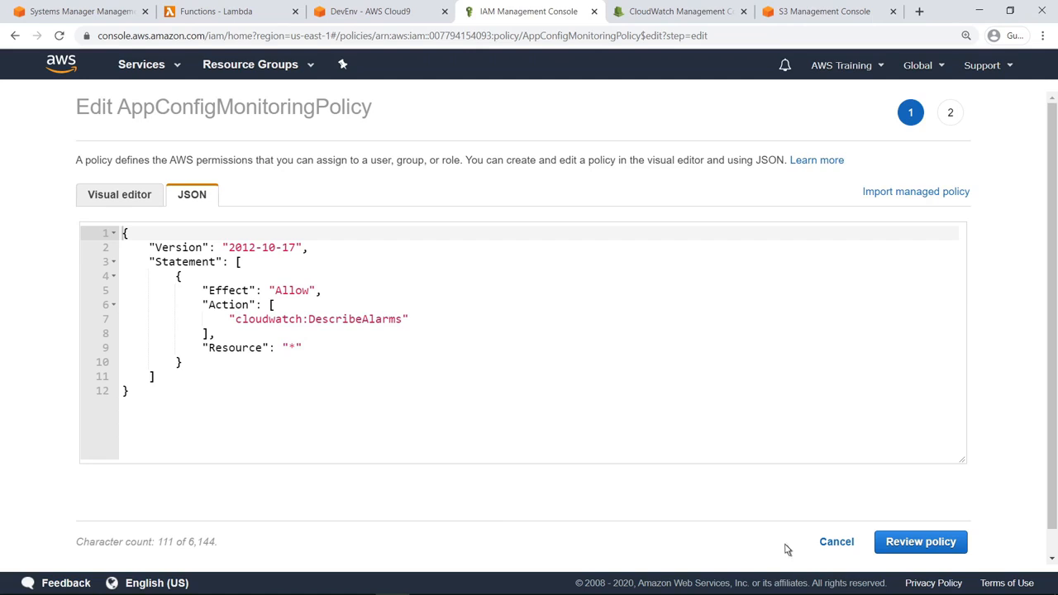
click(836, 542)
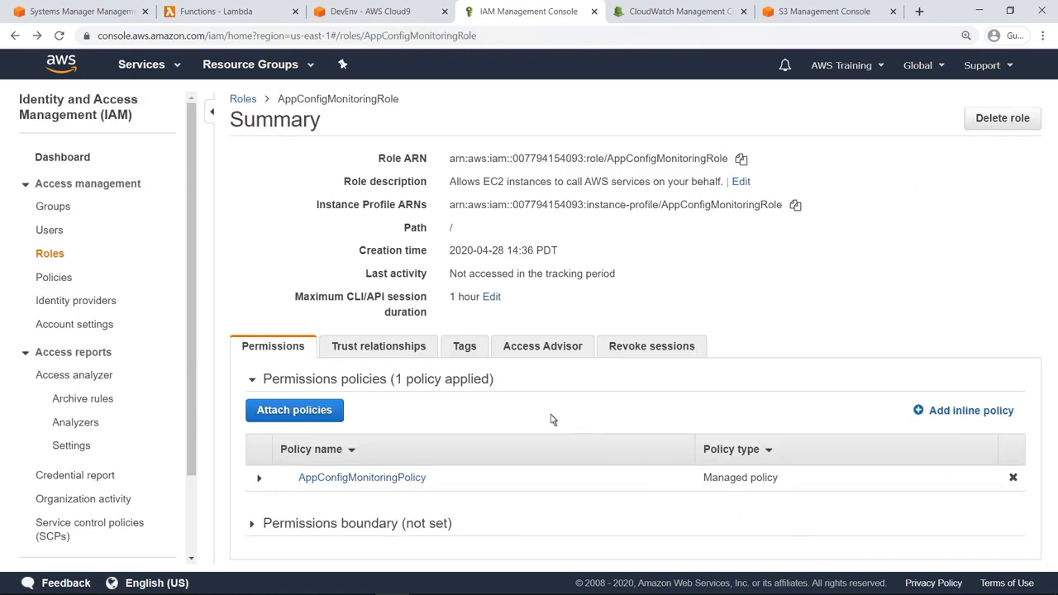
- Inspect the trust relationships of AppConfigMonitoringRole and the list of CloudWatch alarms
click(427, 355)
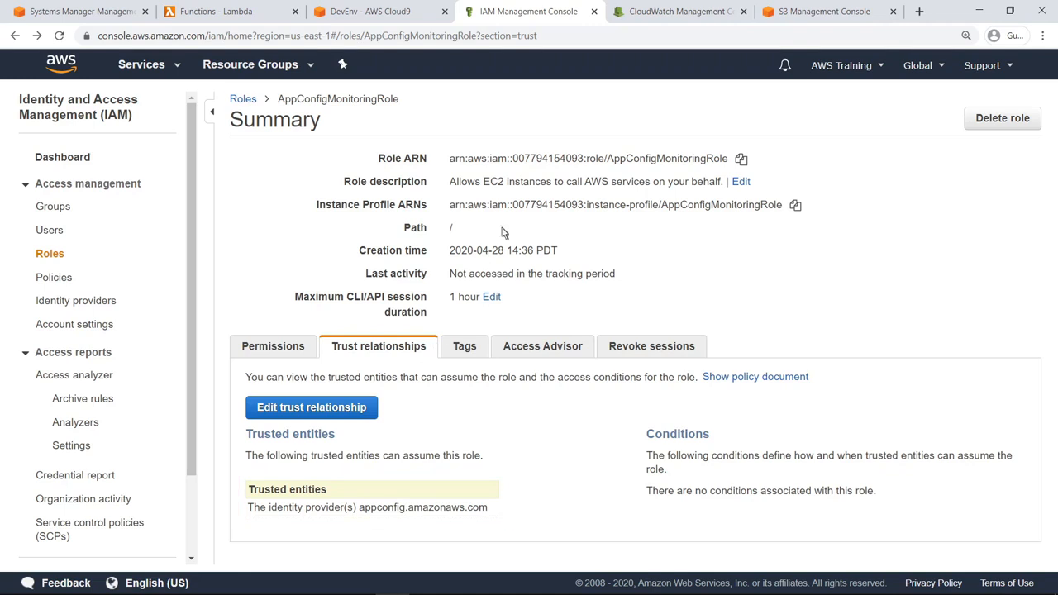
click(633, 11)
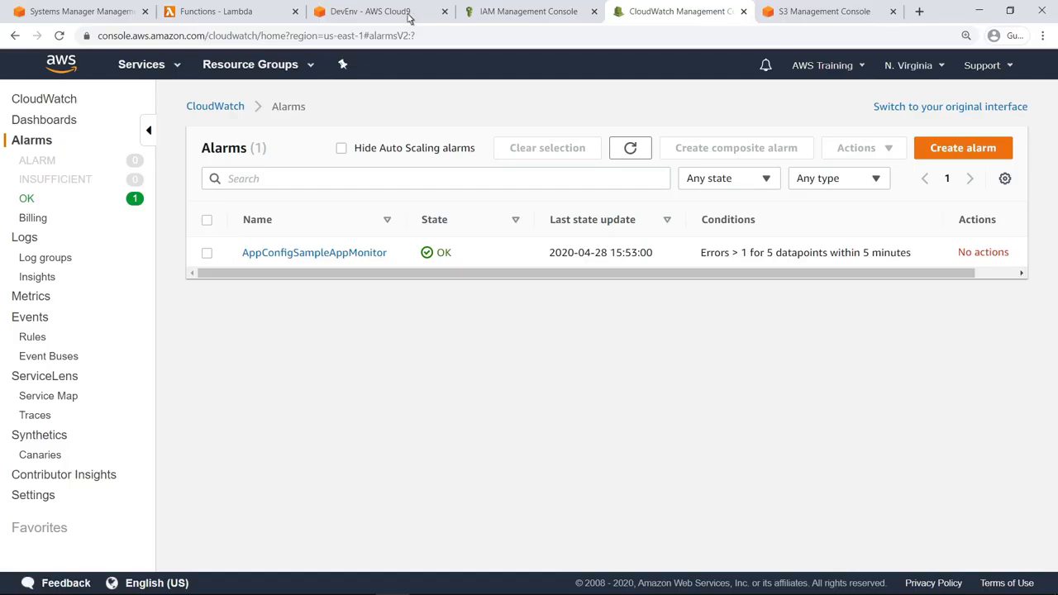
- Create an AppConfig application named SampleAppConfig in AWS Systems Manager
click(130, 17)
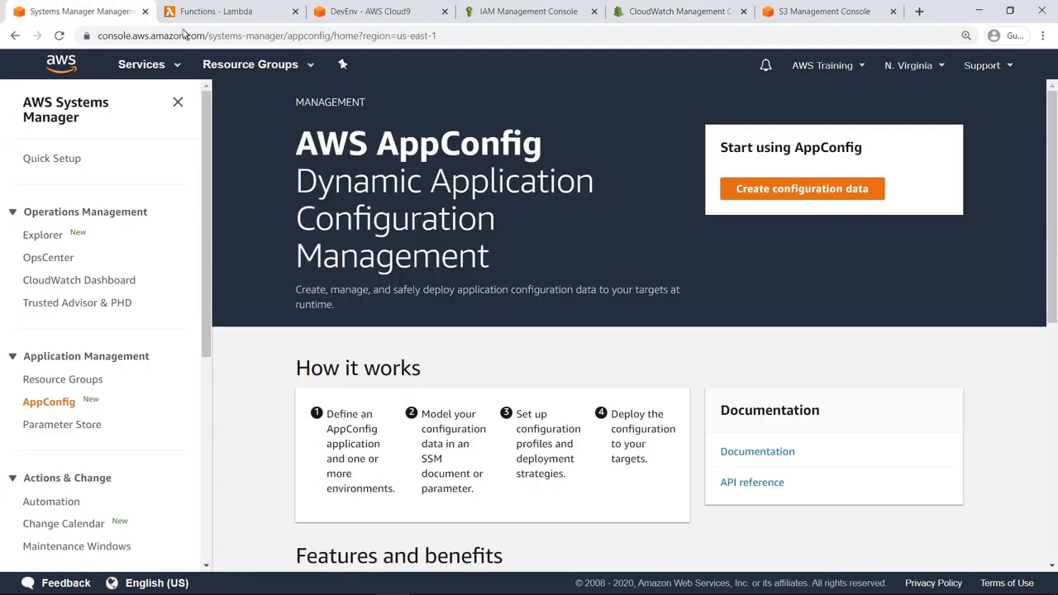
click(740, 194)
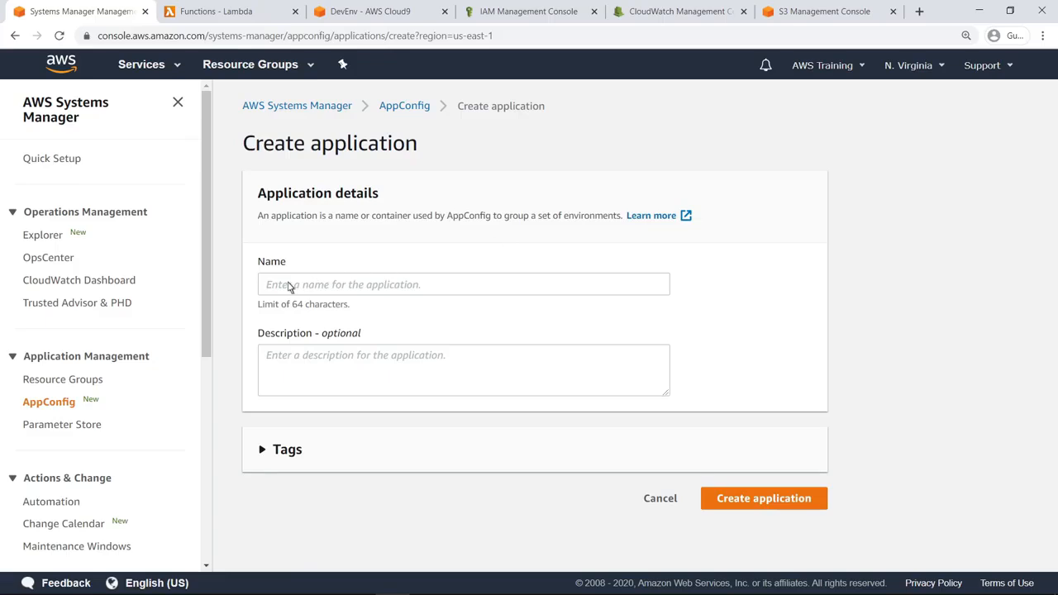
click(267, 289)
text(SampleAppConfig)
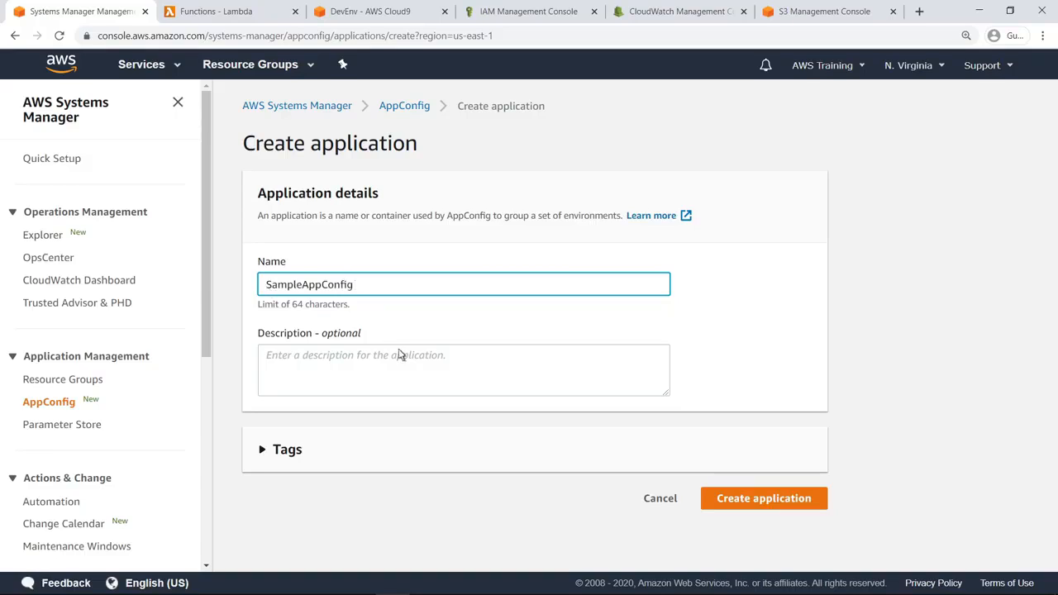
click(718, 504)
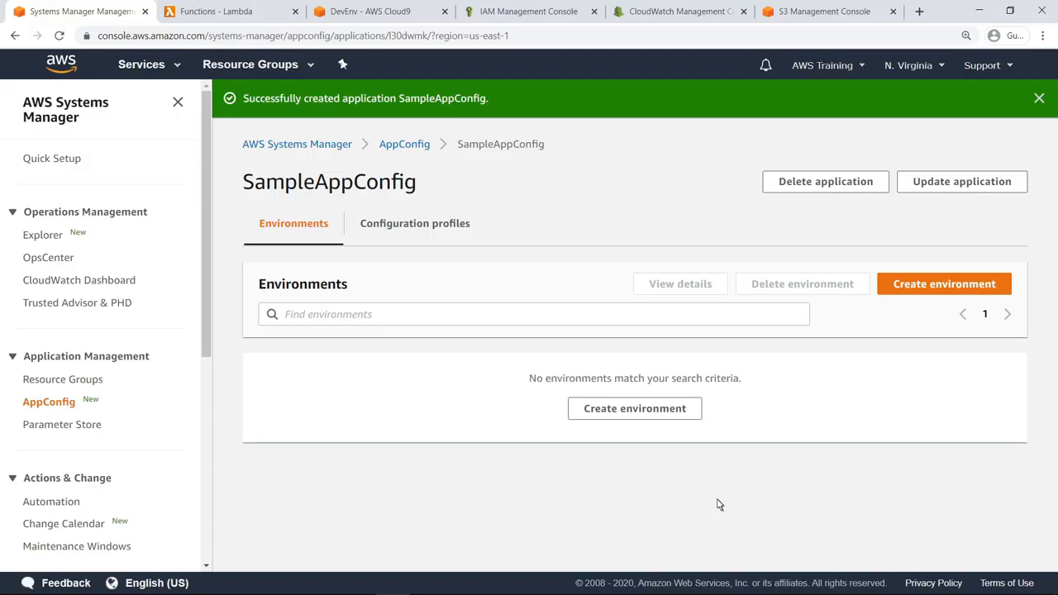
- Start a new environment for the SampleAppConfig application and name it ProductionEnv
click(899, 291)
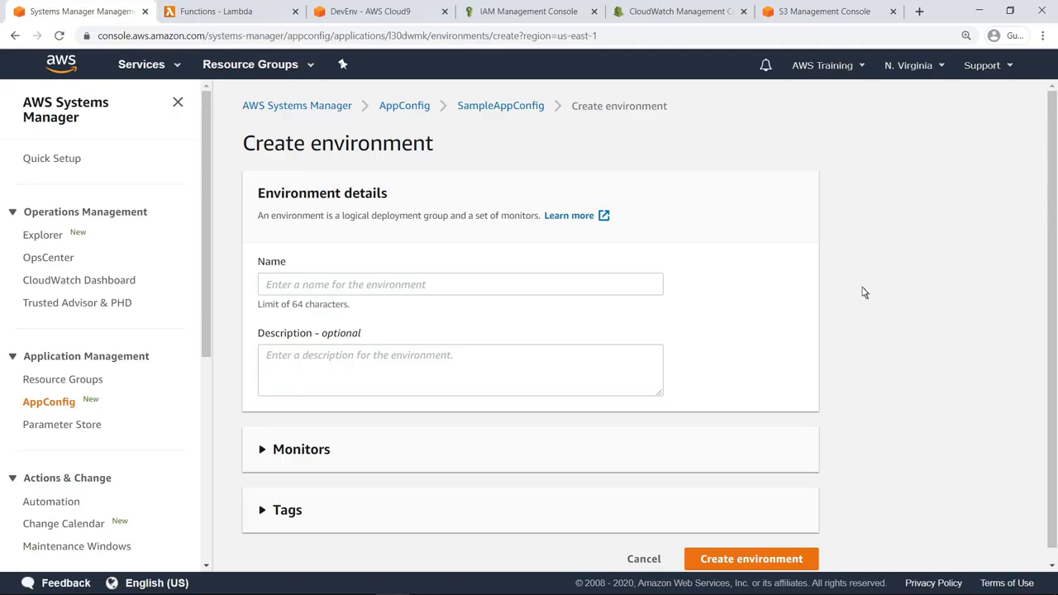
click(267, 284)
text(ProductionEnv)
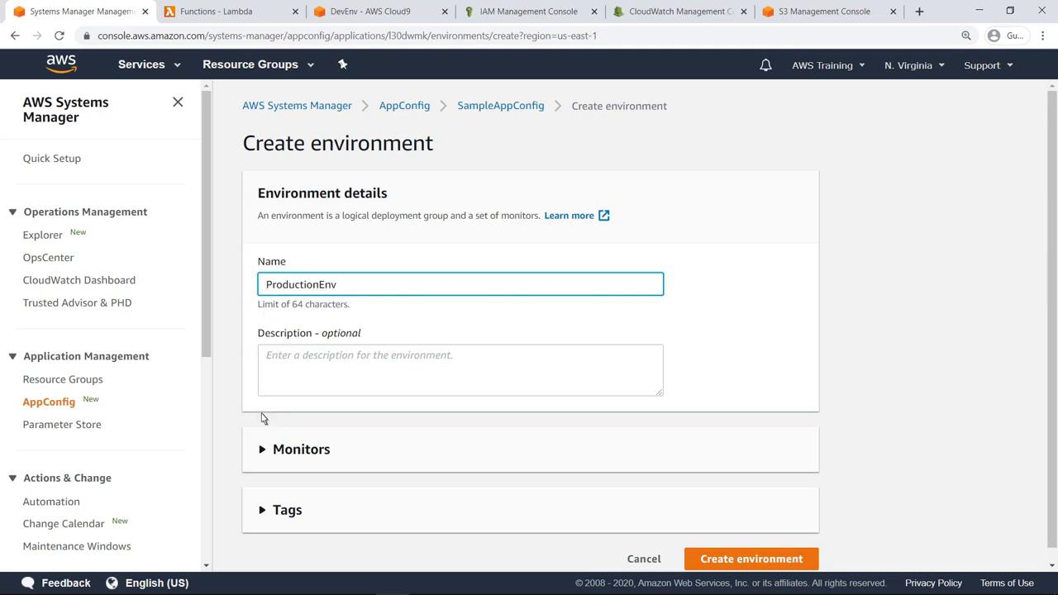
- Assign AppConfigMonitoringRole as the IAM role for the environment's monitors
click(262, 451)
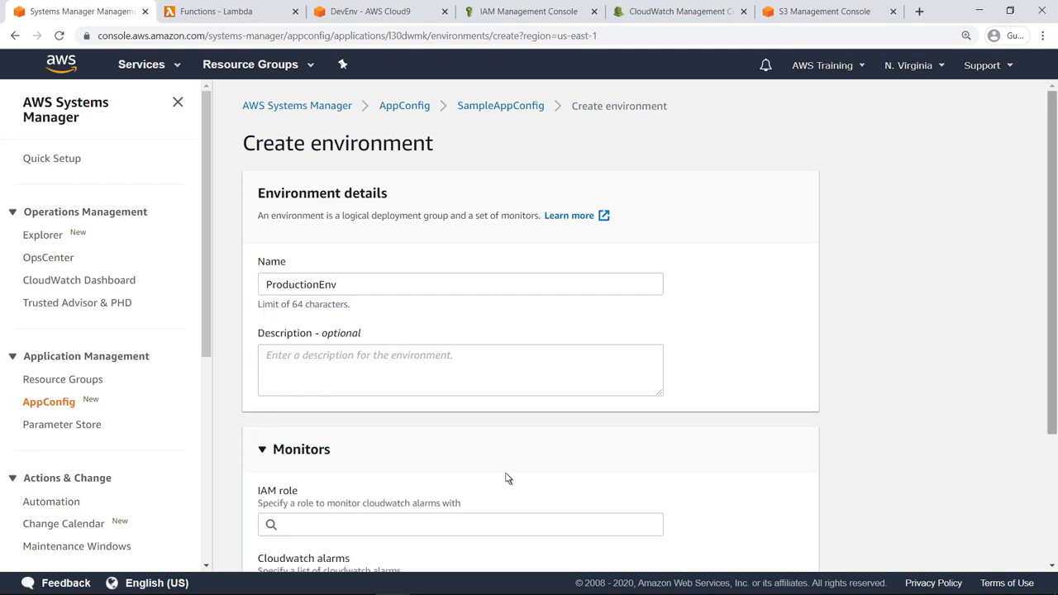
scroll(1032, 529, down, 3)
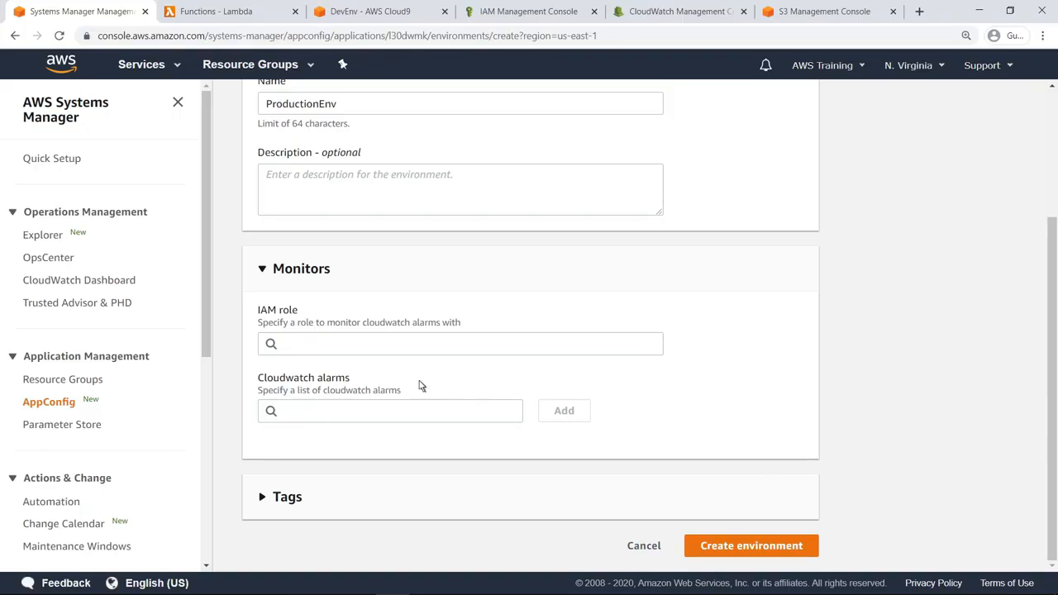
click(283, 353)
text(AppConfig)
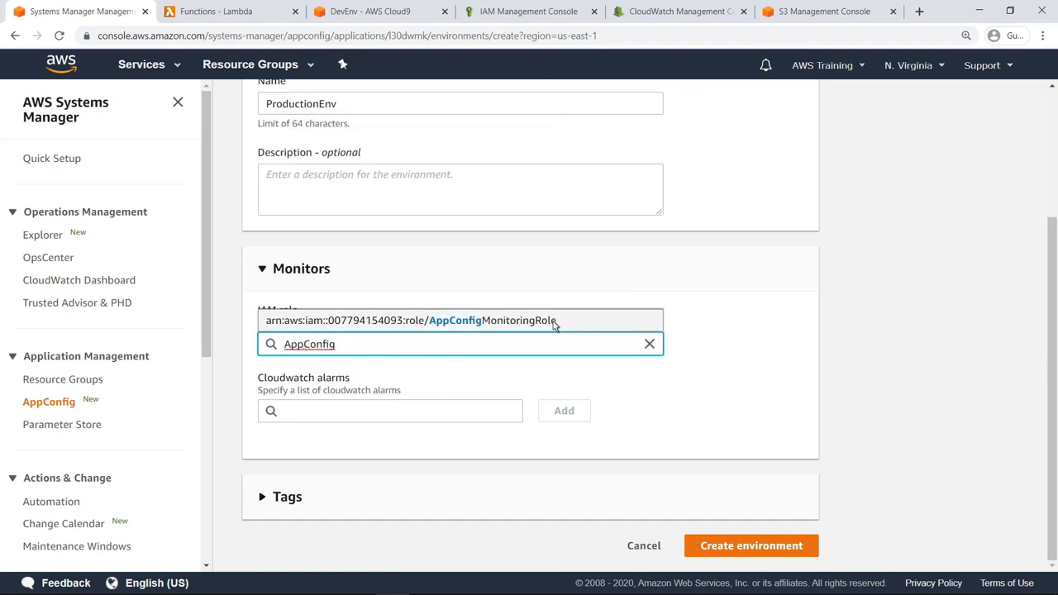
click(554, 325)
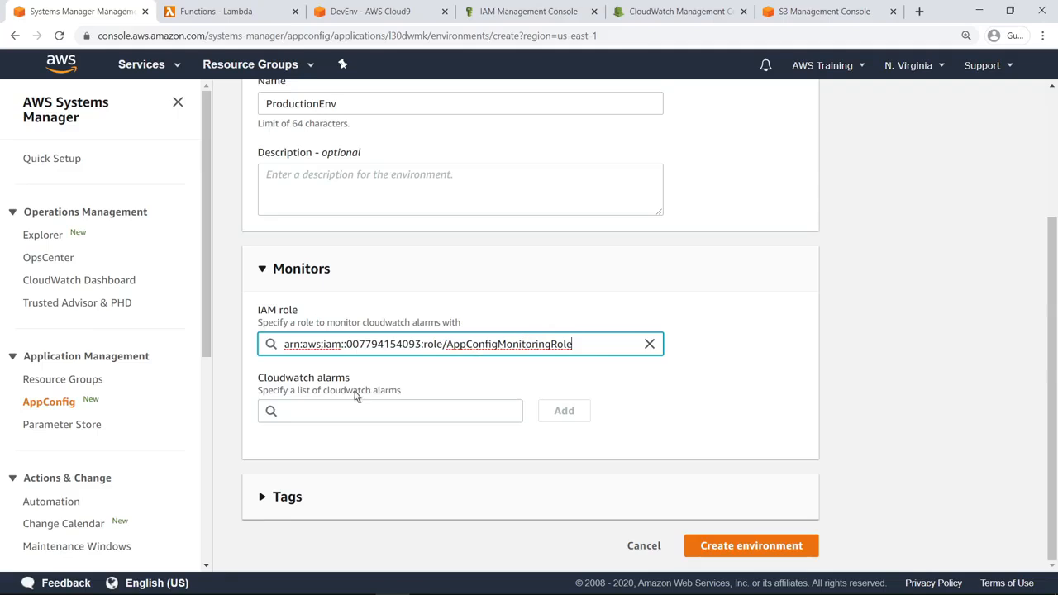
- Add the AppConfigSampleAppMonitor CloudWatch alarm to the monitors and create the environment
click(289, 419)
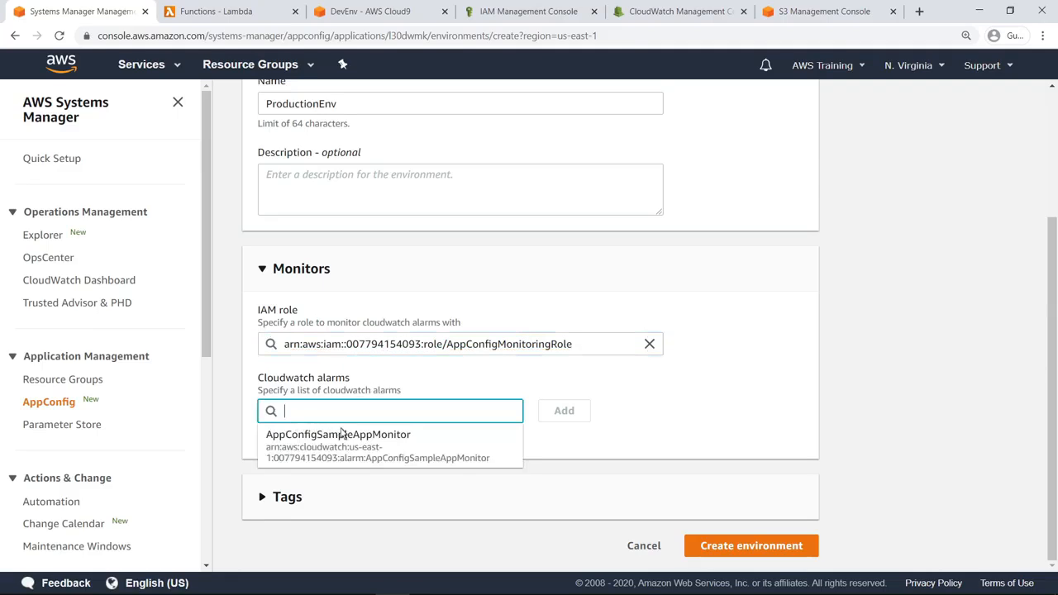
click(410, 441)
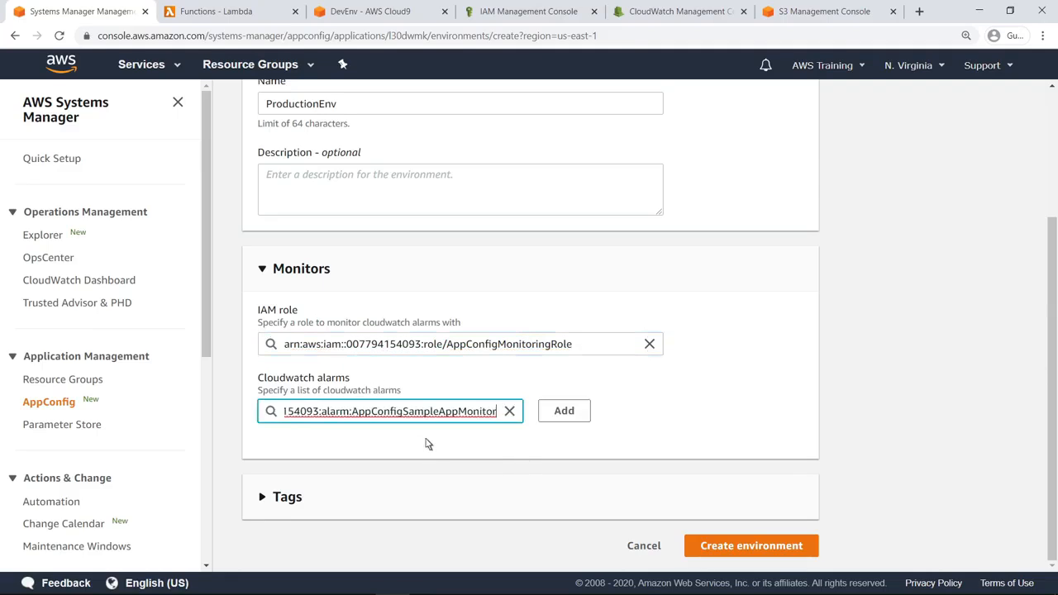
click(564, 413)
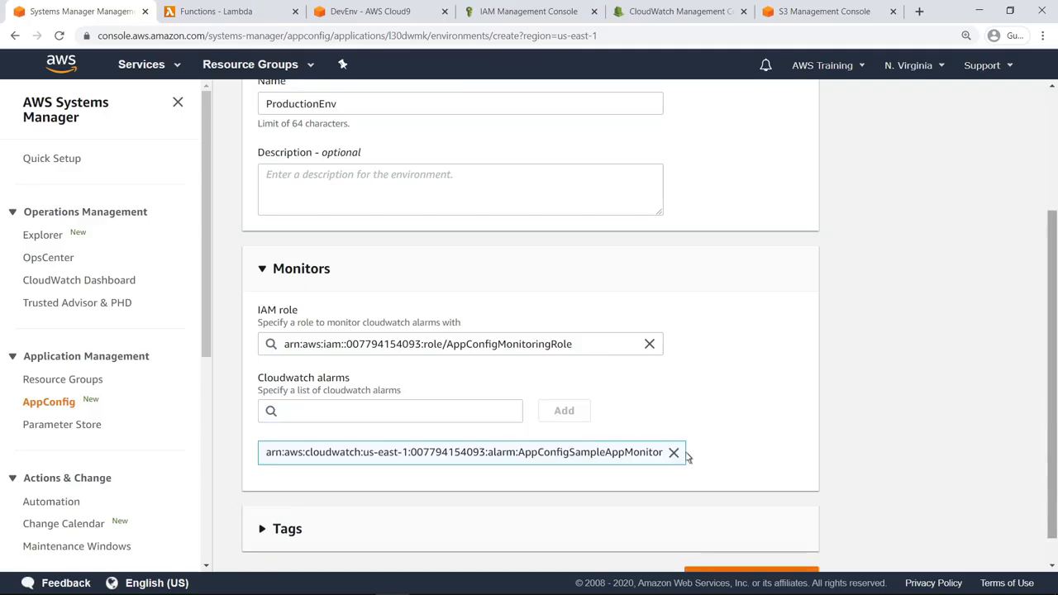
click(1052, 559)
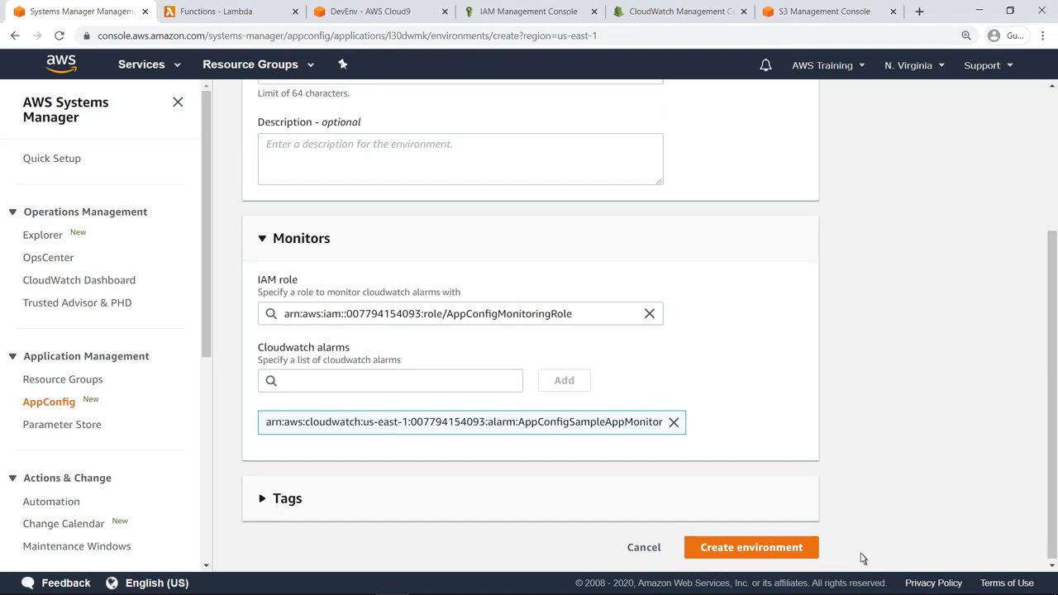
click(793, 548)
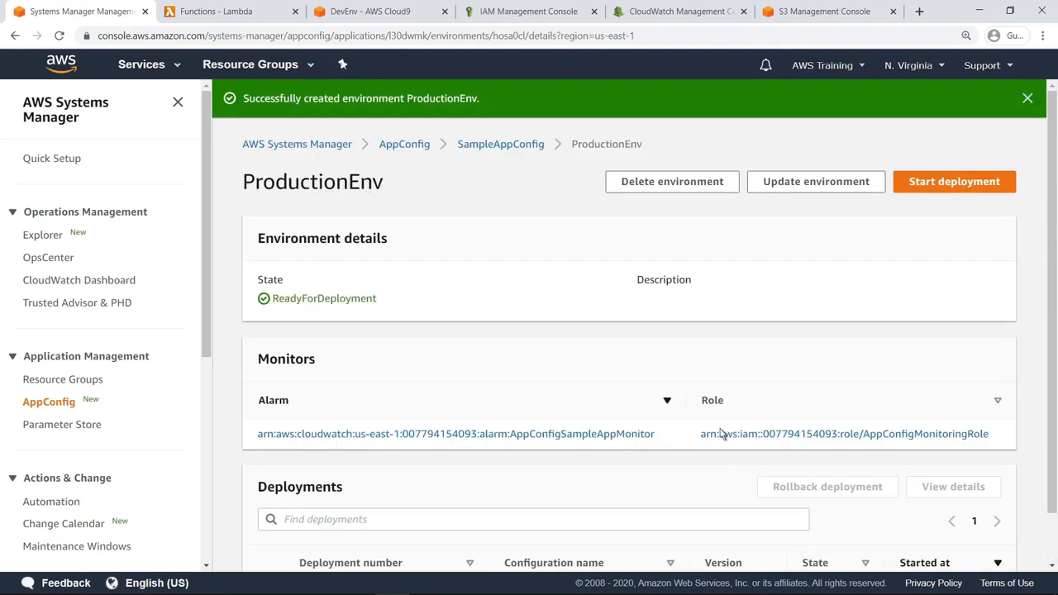
- Start a configuration profile named ProductionConfig for SampleAppConfig and proceed to its configuration source
click(533, 145)
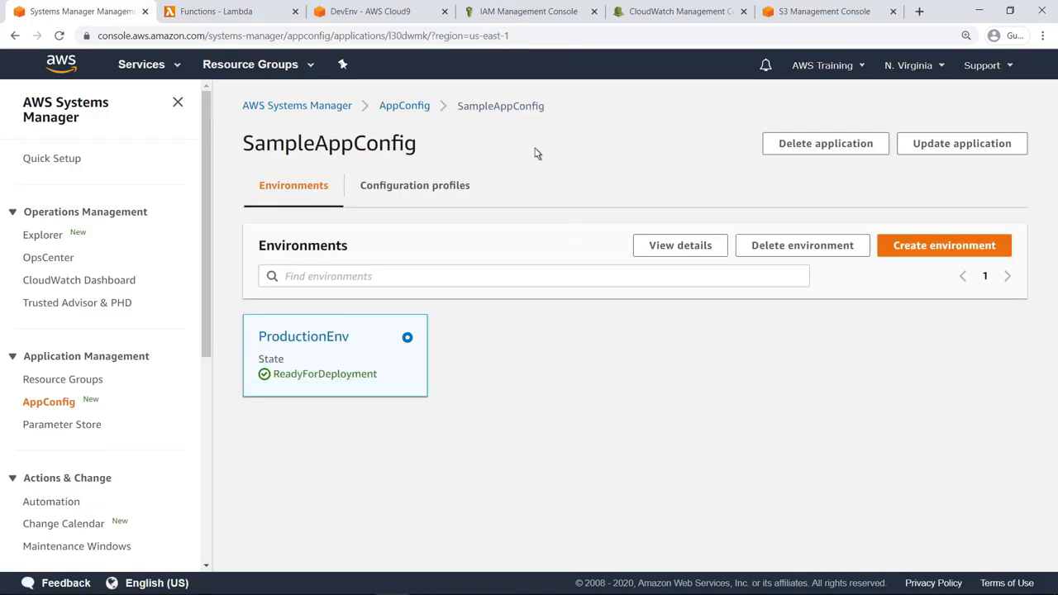
click(467, 192)
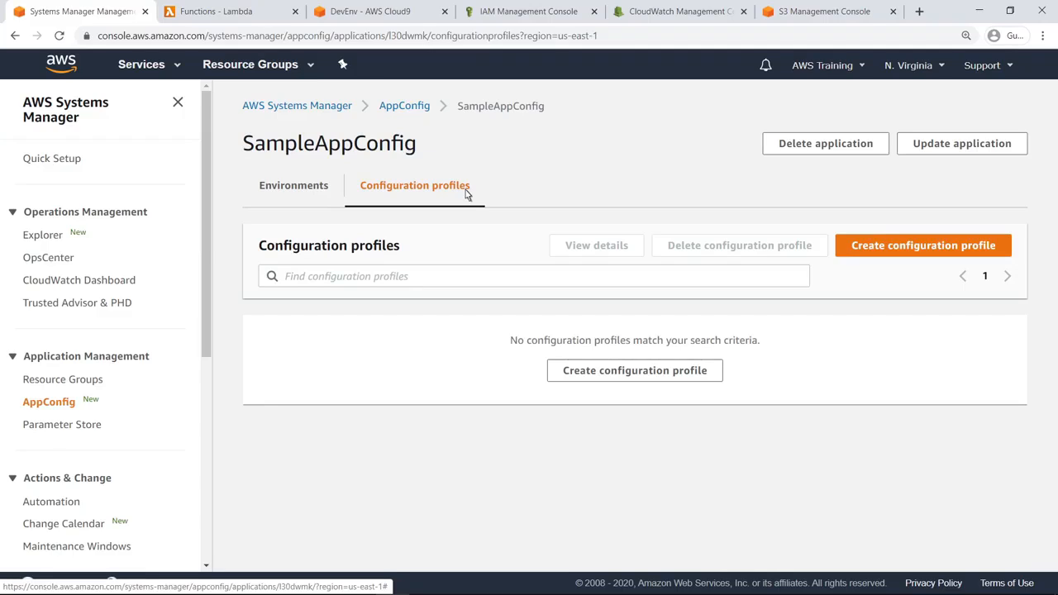
click(850, 248)
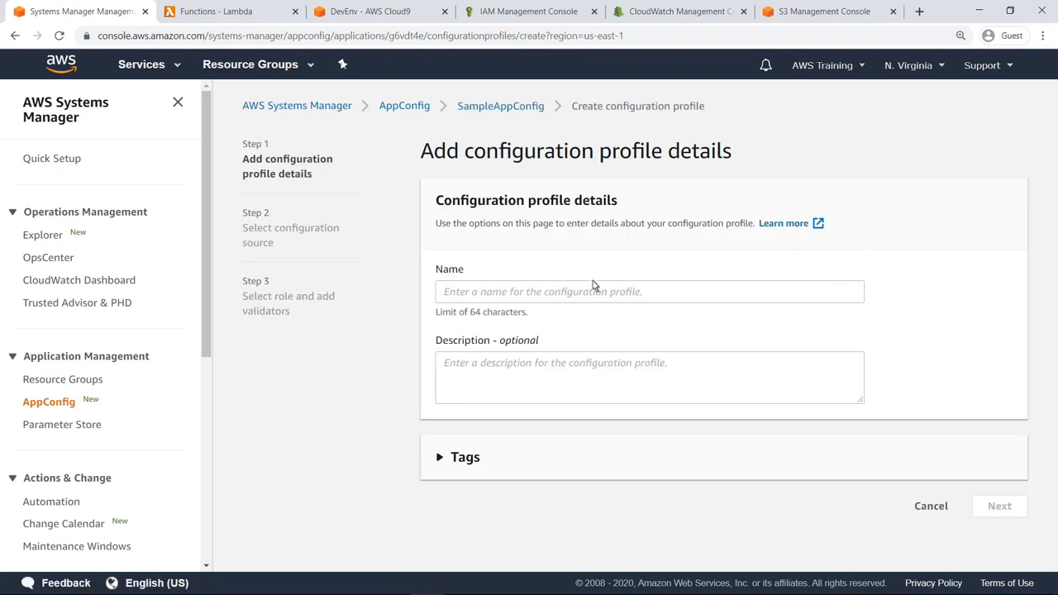
click(446, 297)
text(ProductionConfig)
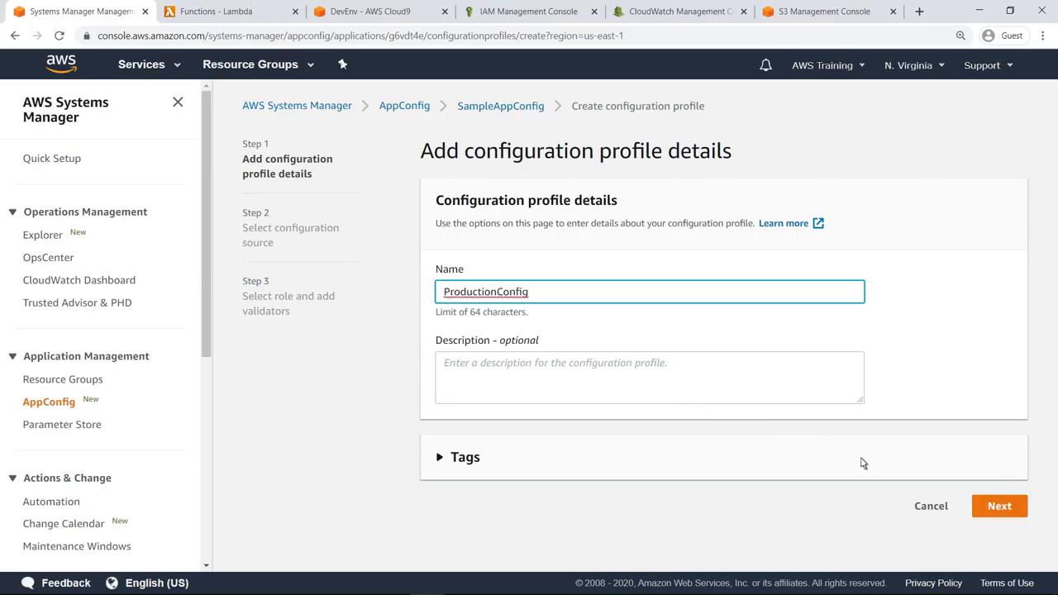
click(986, 507)
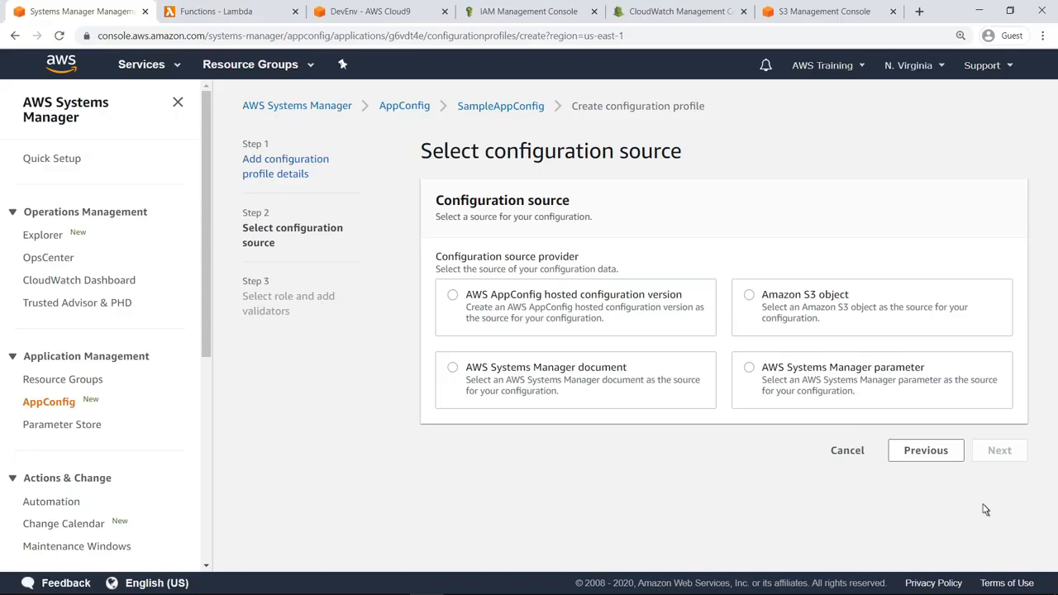
- Choose Amazon S3 object as the configuration source and copy the path of sample-app-config.yaml from the appconfig-2004 bucket
click(749, 298)
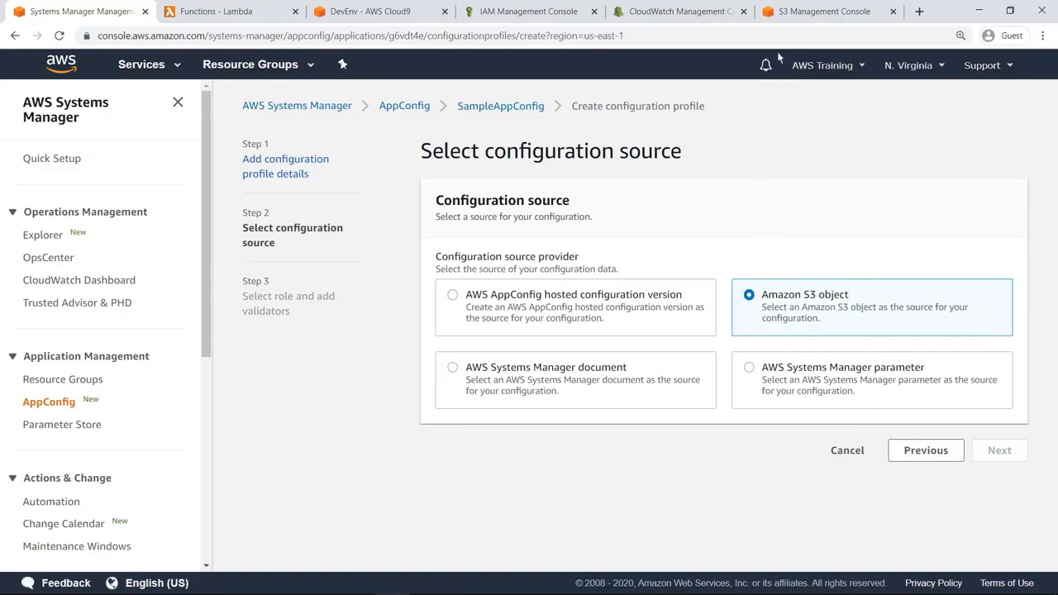
click(783, 14)
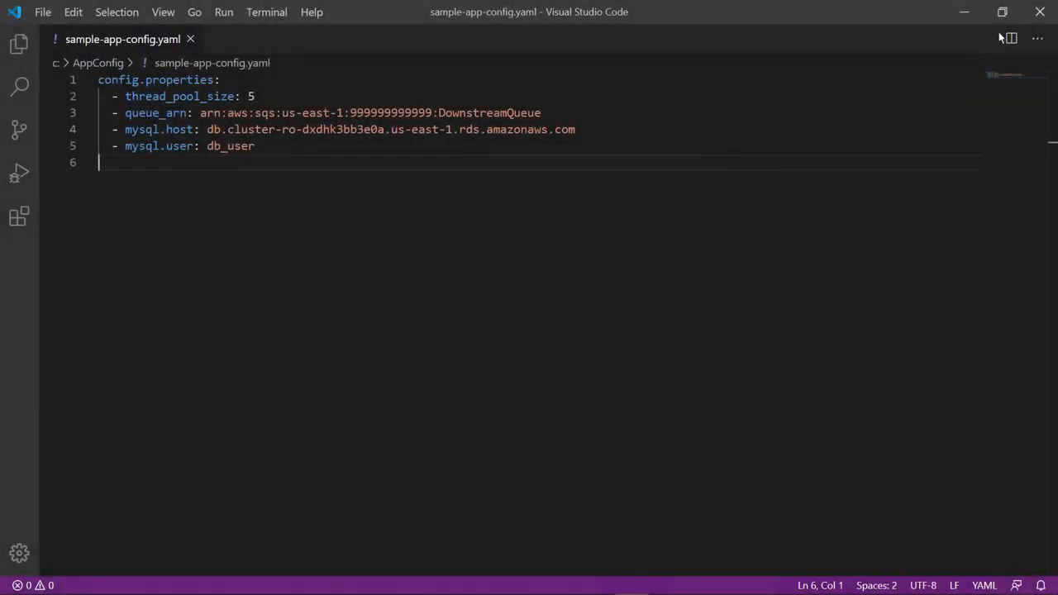
click(1040, 15)
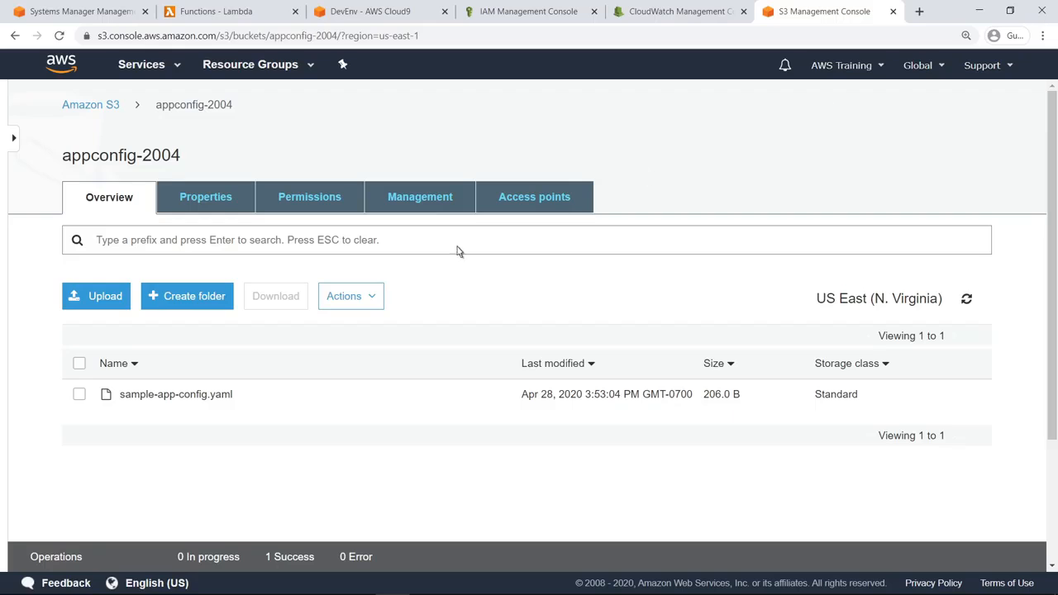
click(79, 395)
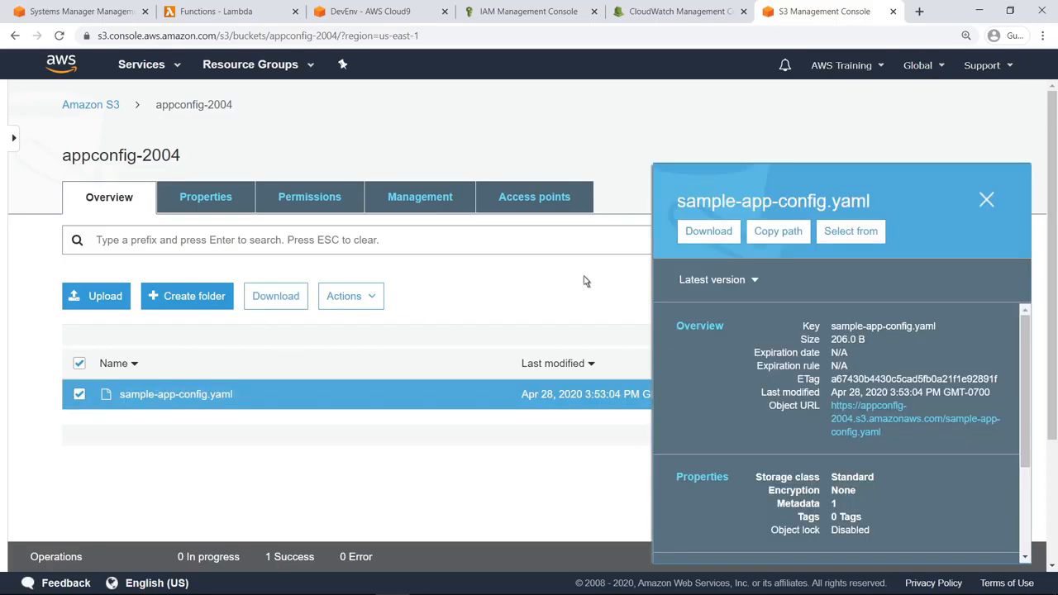
click(777, 231)
- Set the profile's S3 object source to s3://appconfig-2004/sample-app-config.yaml and proceed to the role and validators
click(132, 16)
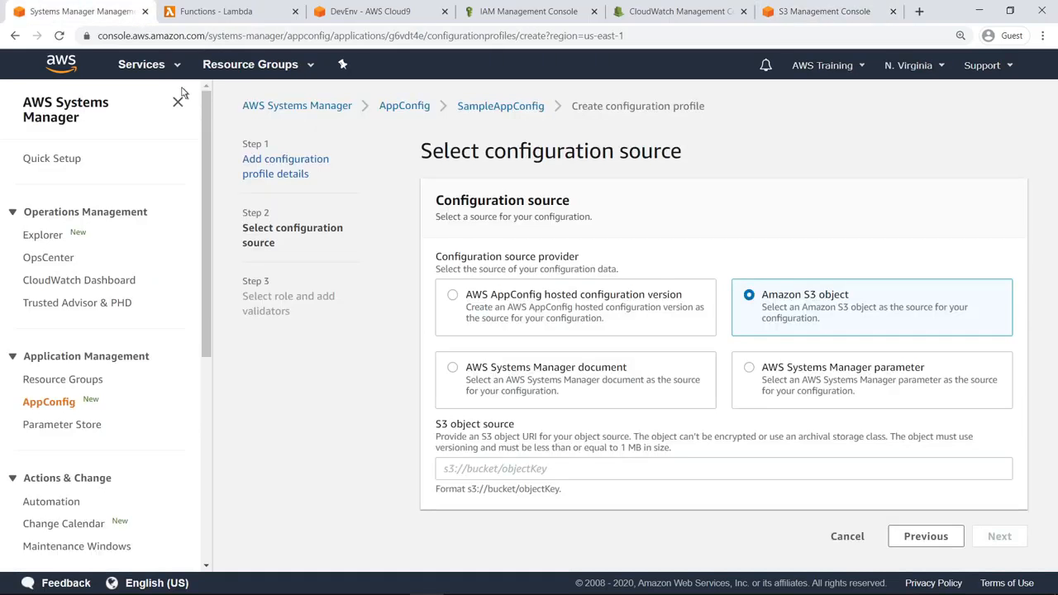
click(445, 477)
key(ctrl+v)
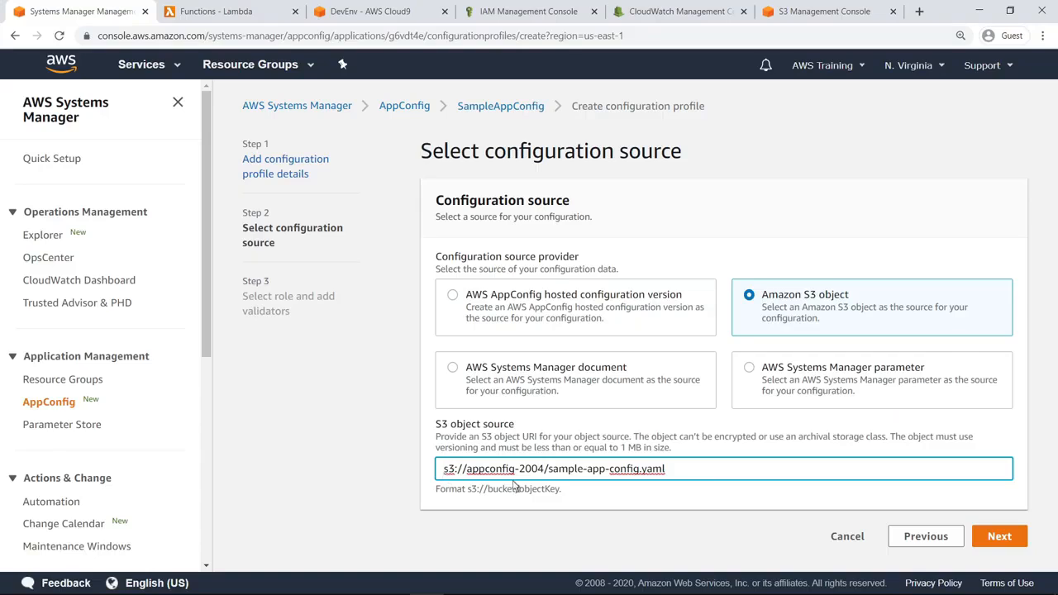
click(988, 545)
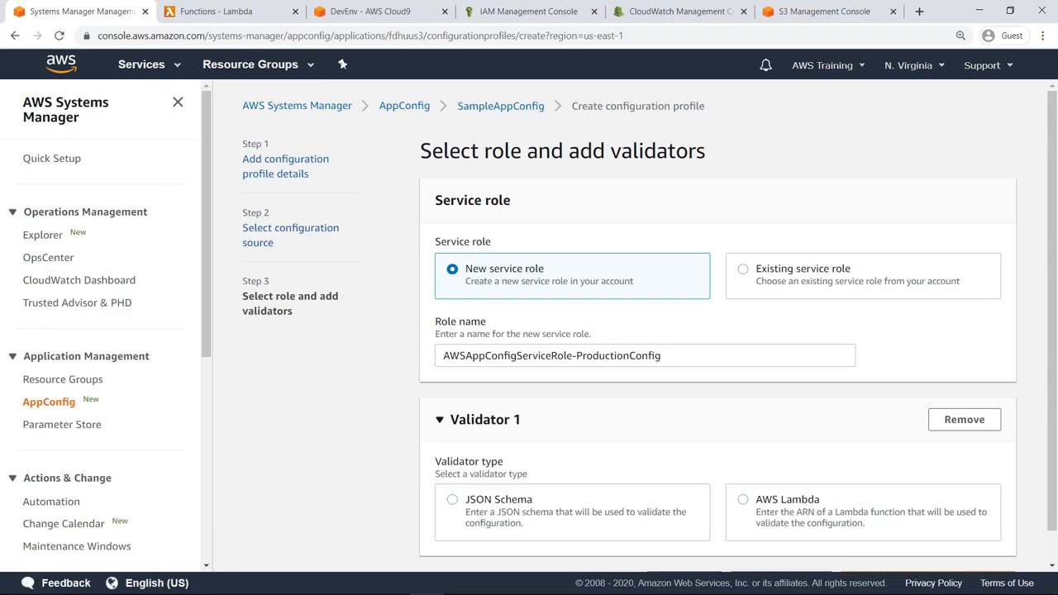
- Choose AWS Lambda as the type of Validator 1 for the configuration profile
click(750, 505)
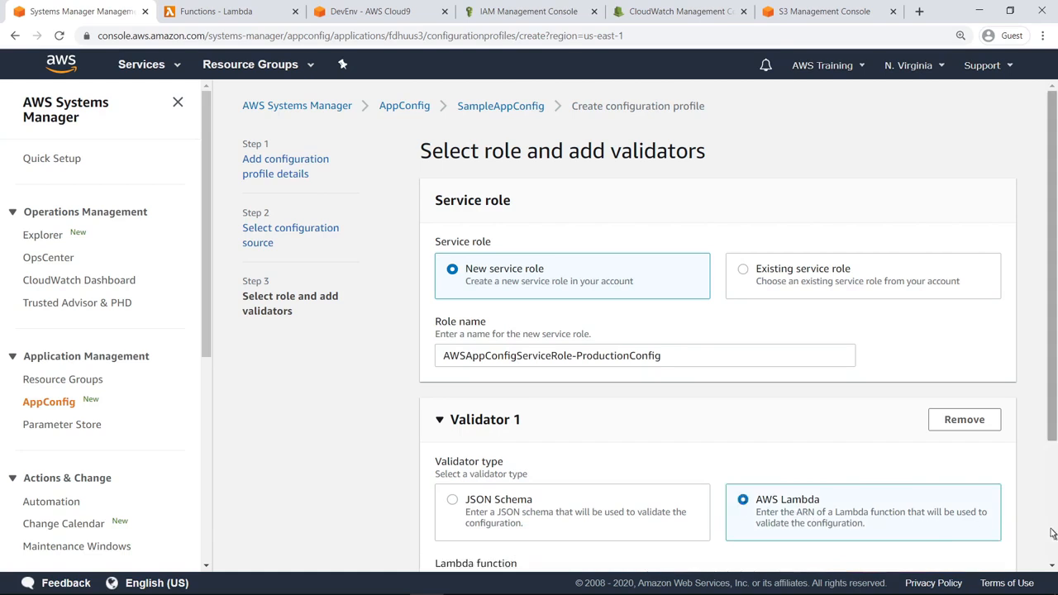
scroll(1053, 533, down, 3)
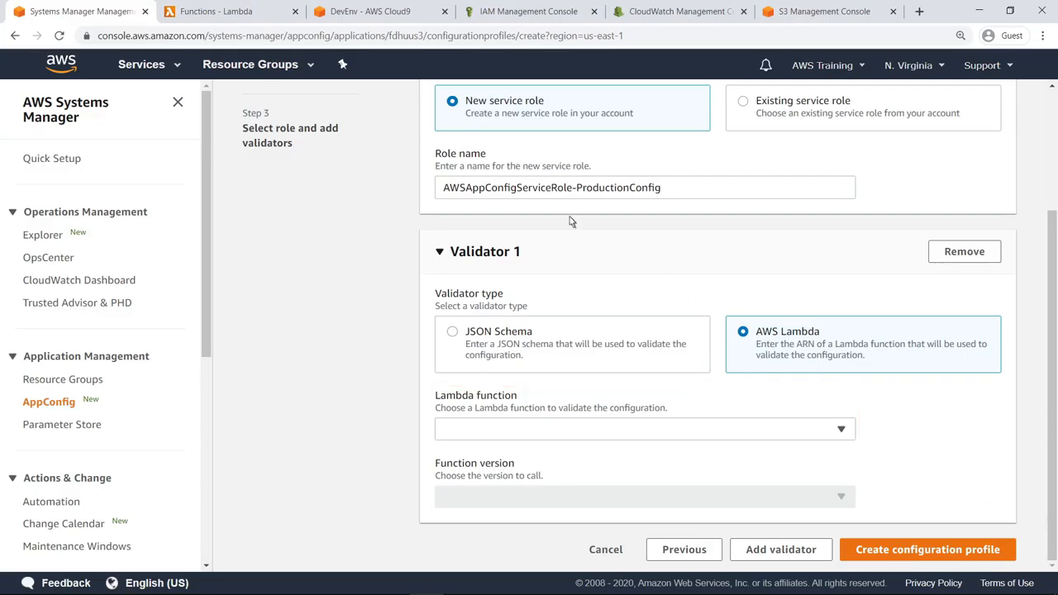
- Examine the permissions and the resource-based policy of the SampleAppValidator Lambda function
click(256, 15)
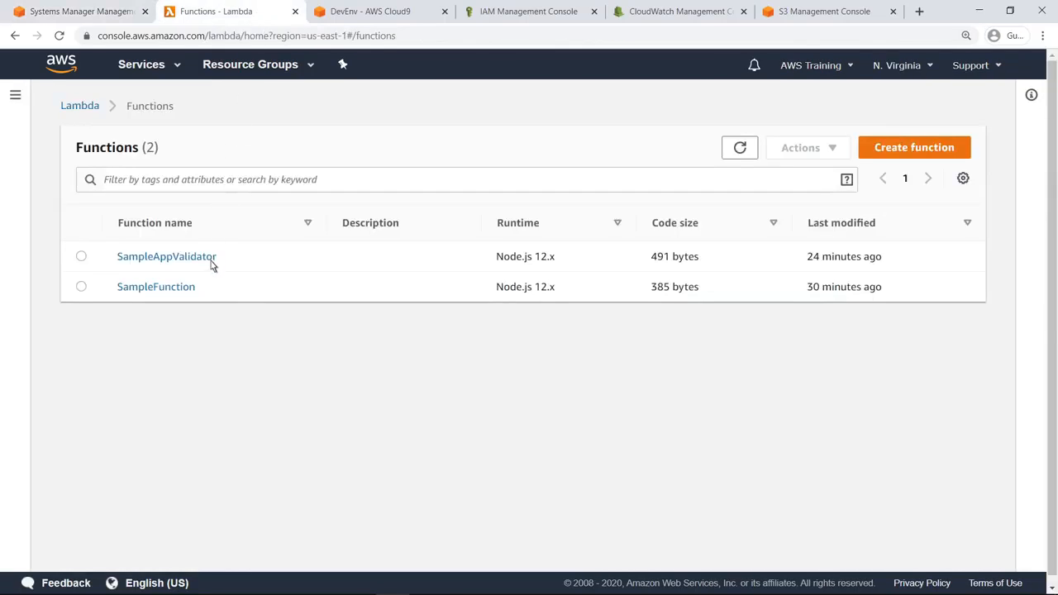
click(166, 257)
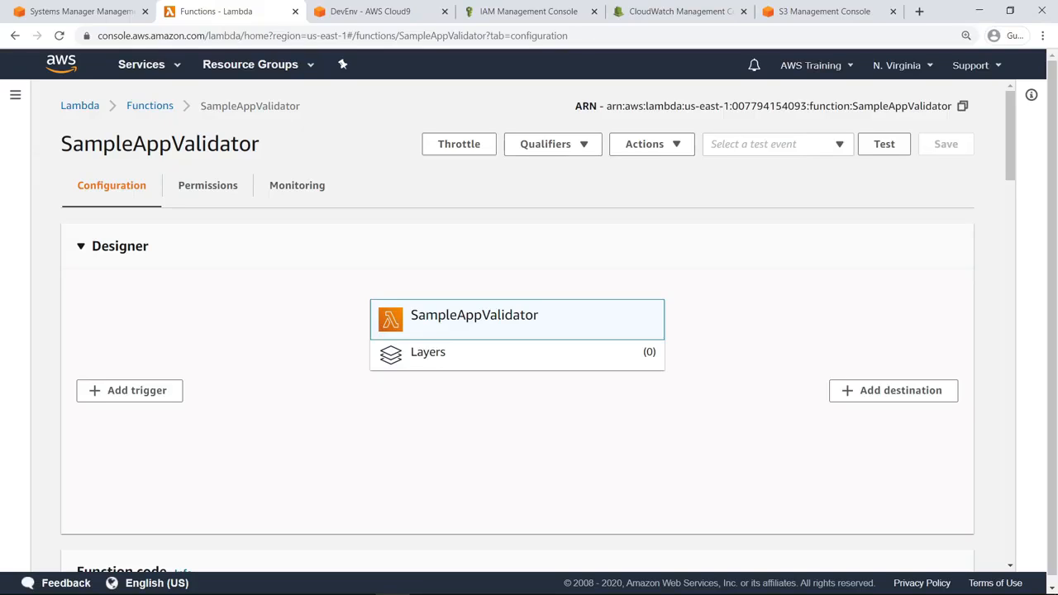
click(235, 187)
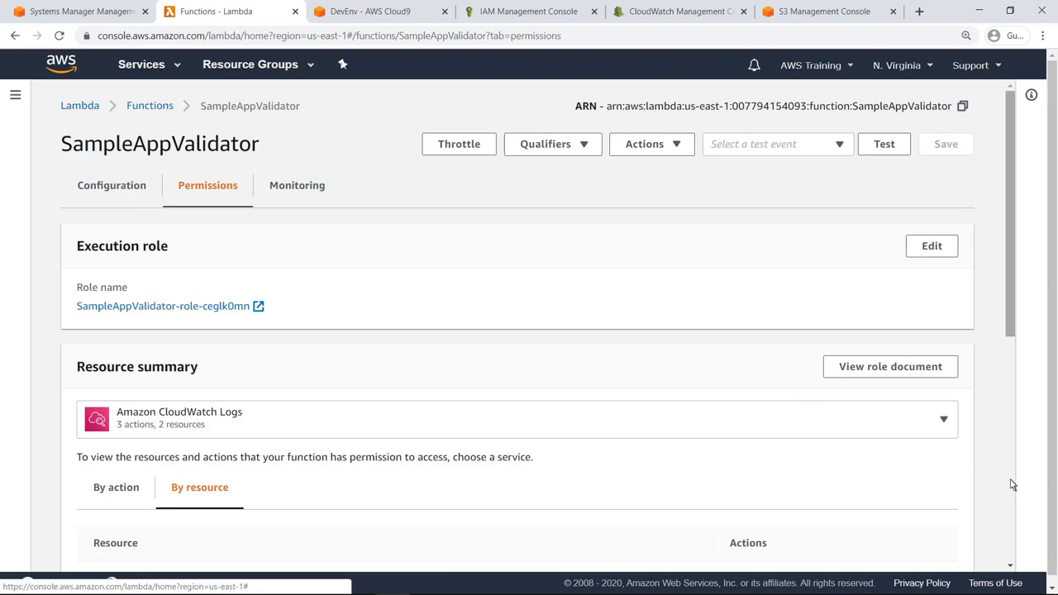
scroll(1011, 485, down, 3)
scroll(517, 330, down, 2)
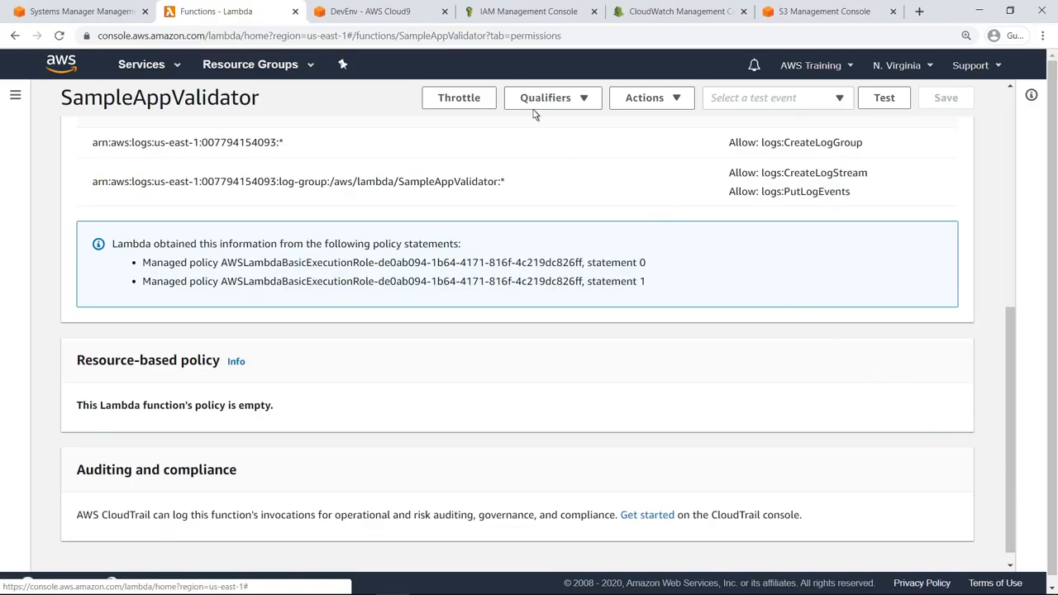
- In Cloud9, run aws lambda add-permission for SampleAppValidator: lambda:InvokeFunction, statement ID appconfig, principal appconfig.amazonaws.com, JSON output, region us-east-1; reload the function's permissions
click(410, 18)
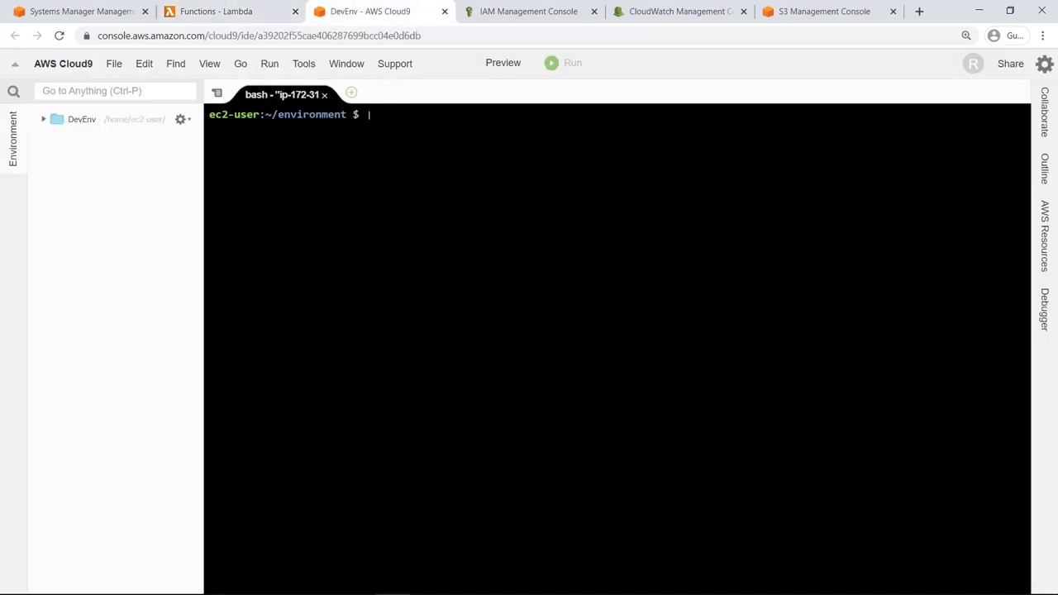
key(ctrl+v)
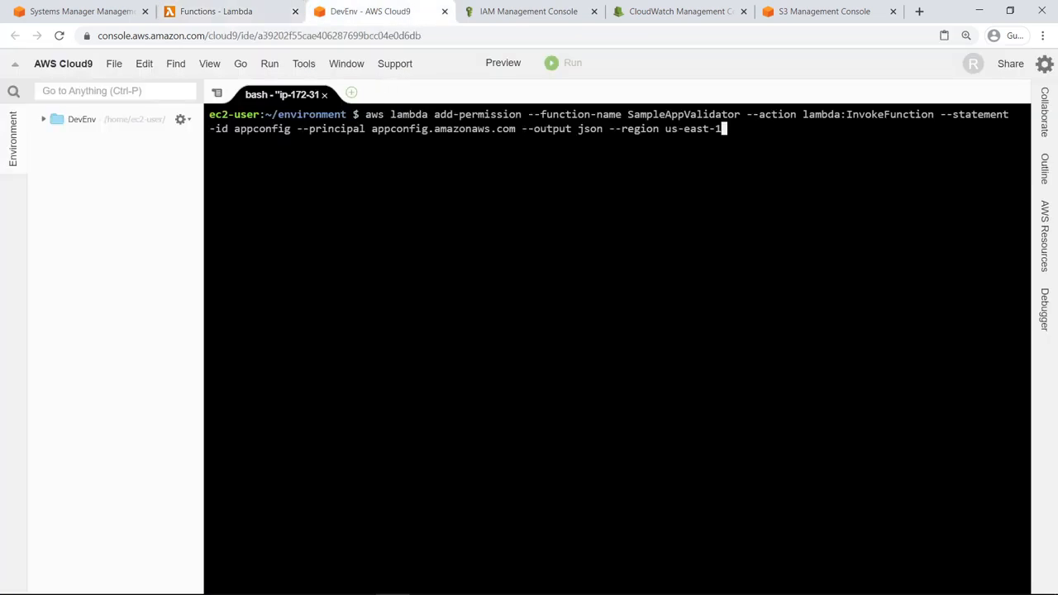
key(Return)
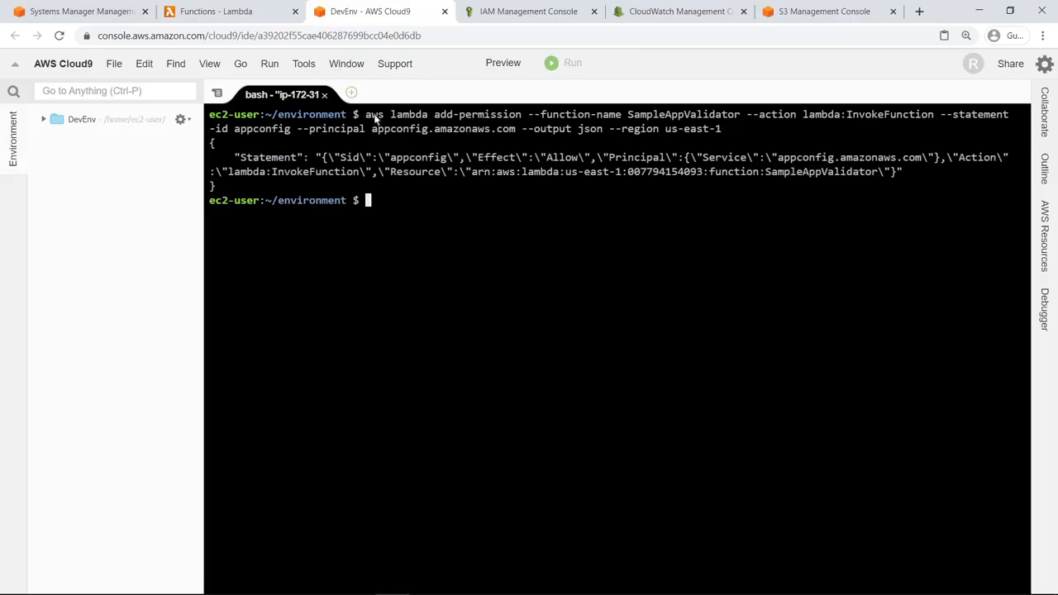
click(261, 16)
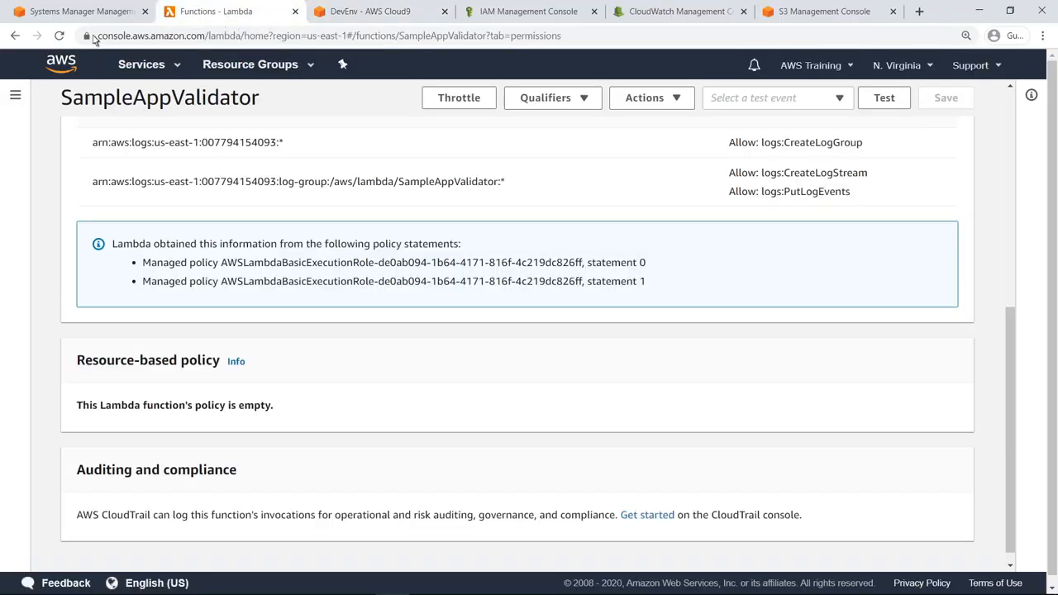
click(60, 35)
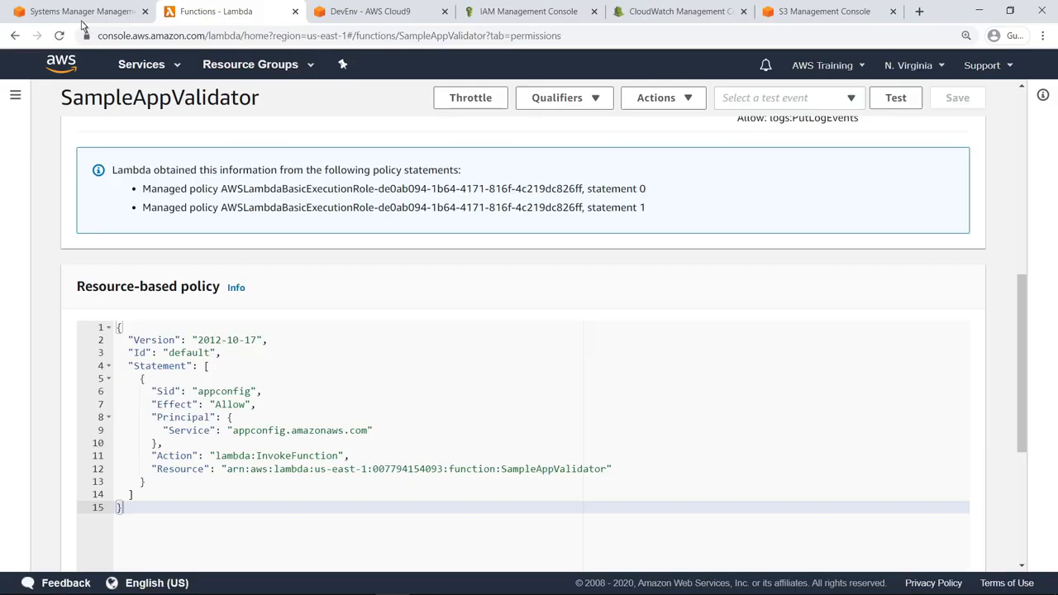
- Return to the AppConfig profile, select SampleAppValidator as its validator's Lambda function and create the configuration profile
click(84, 19)
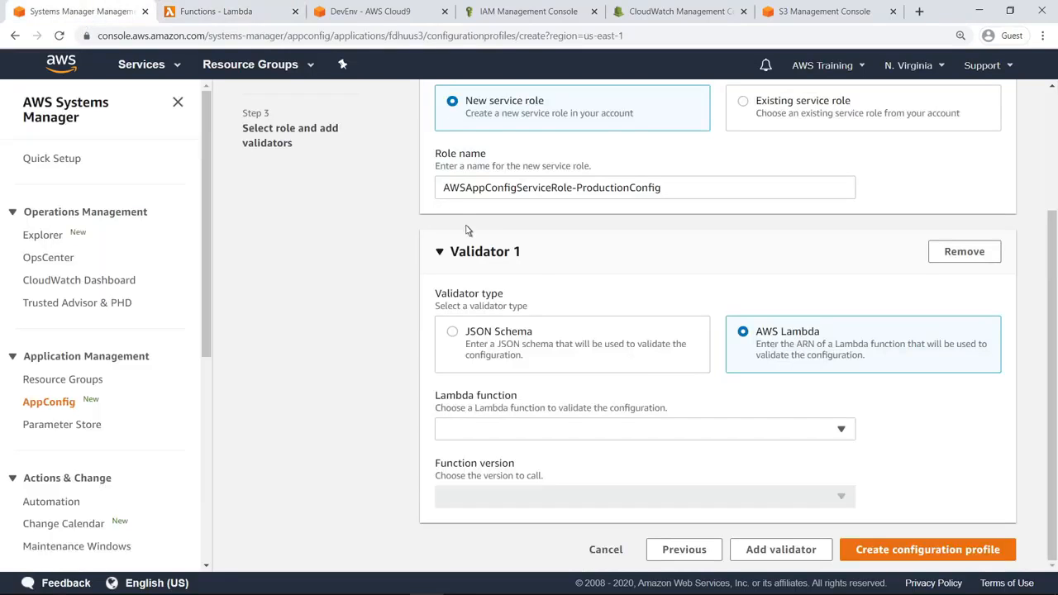
click(842, 431)
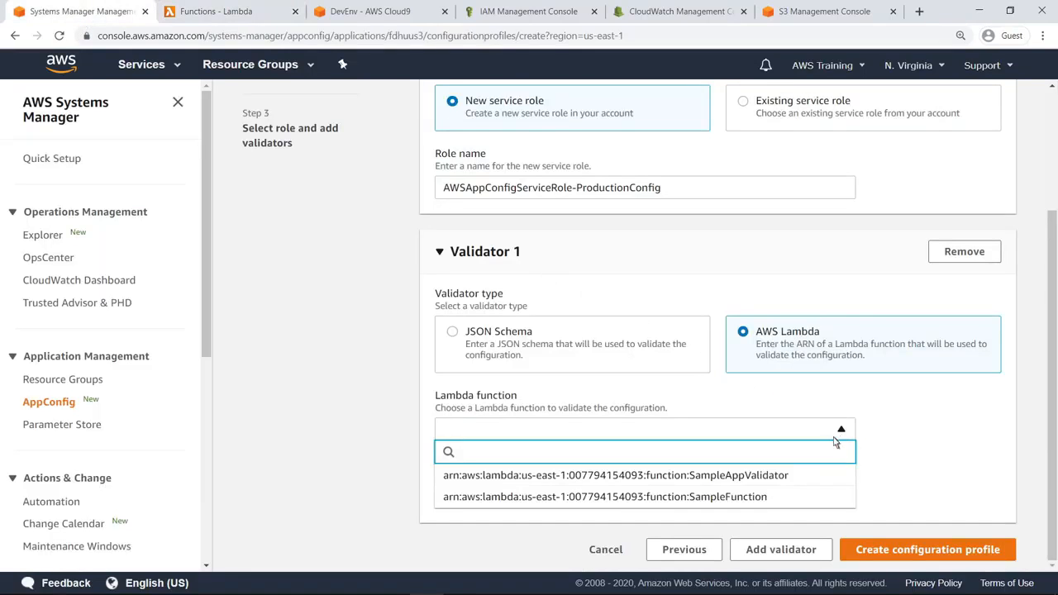
click(786, 478)
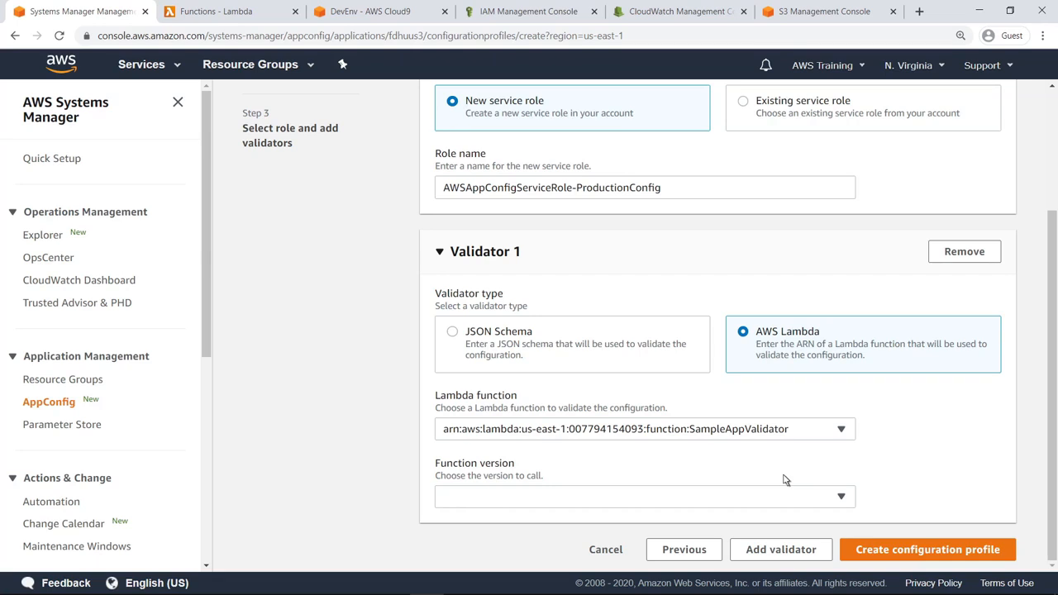
click(860, 554)
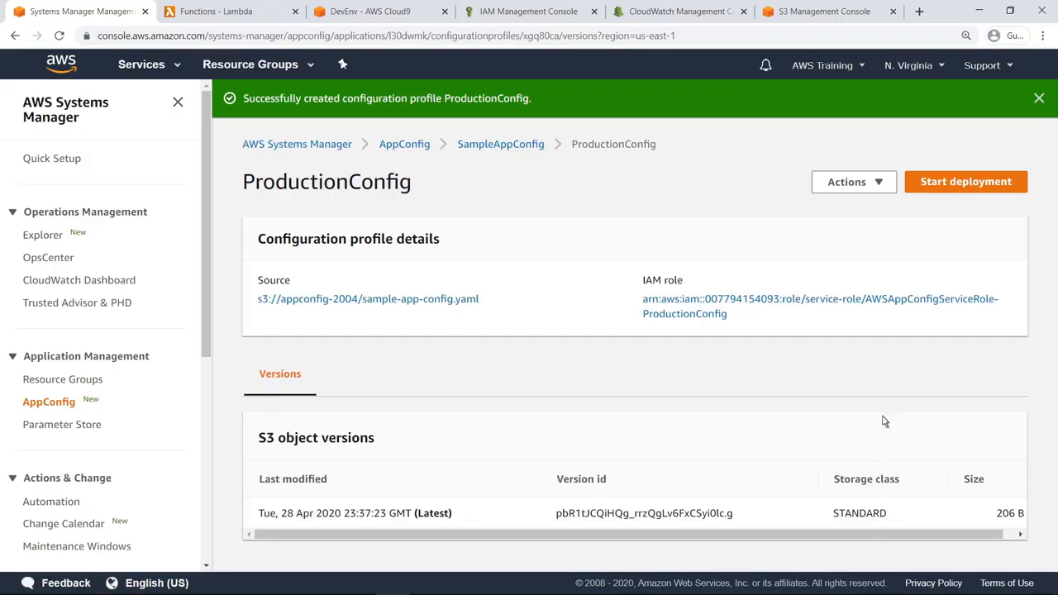
- Begin a deployment of ProductionConfig and select ProductionEnv as its environment
click(925, 185)
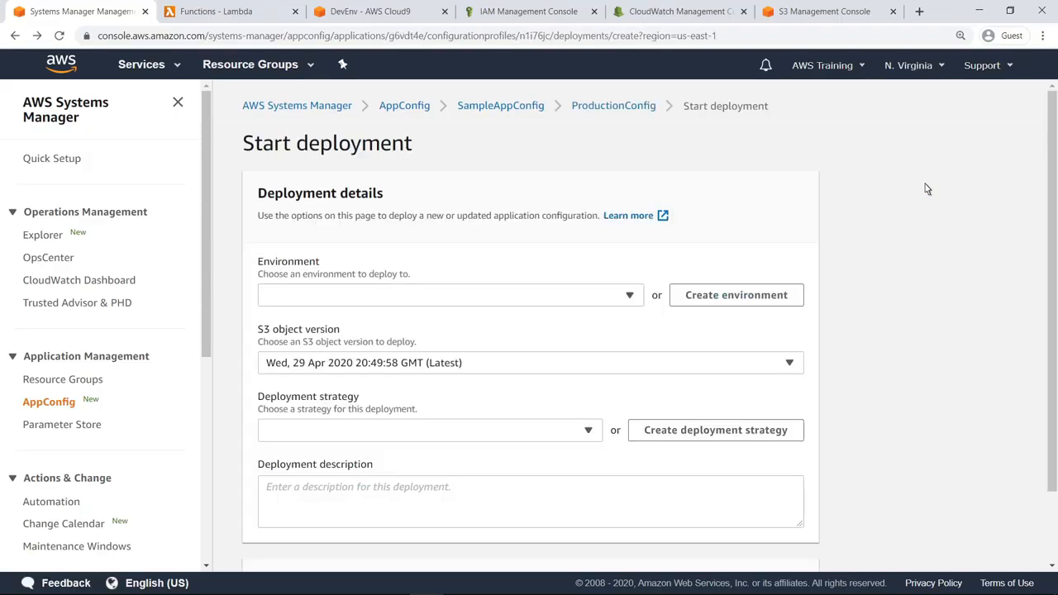
click(629, 295)
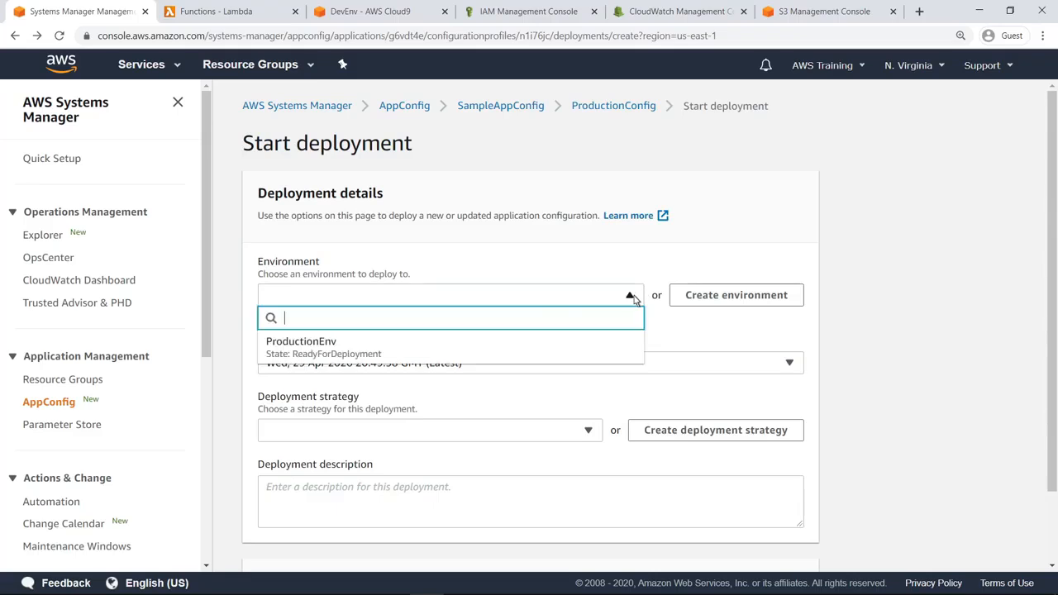
click(341, 345)
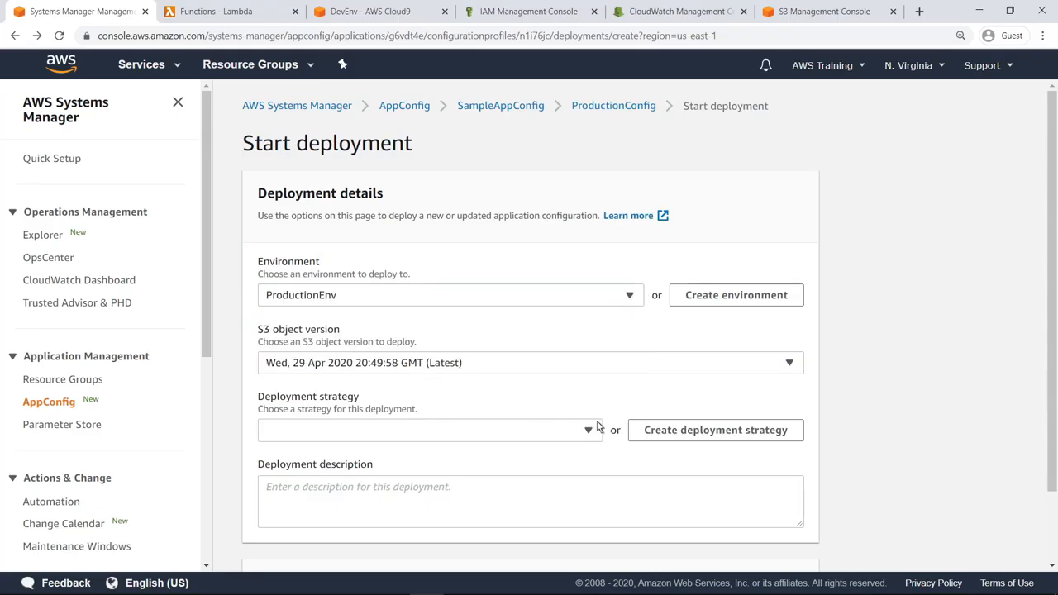
- Examine the settings offered for creating a deployment strategy, then cancel back to the deployment details
click(648, 441)
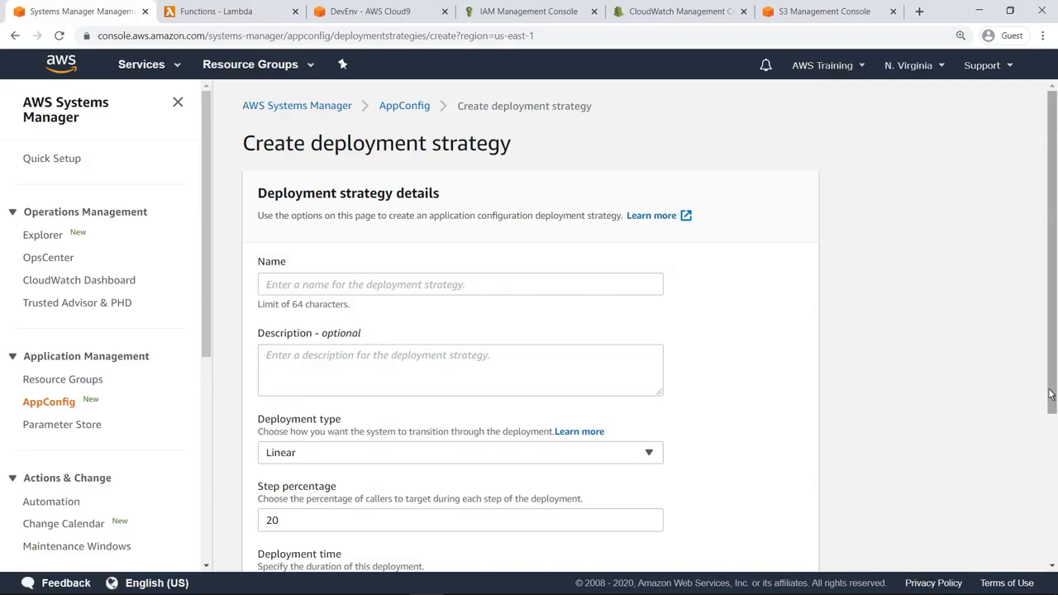
drag(1051, 395, 1052, 511)
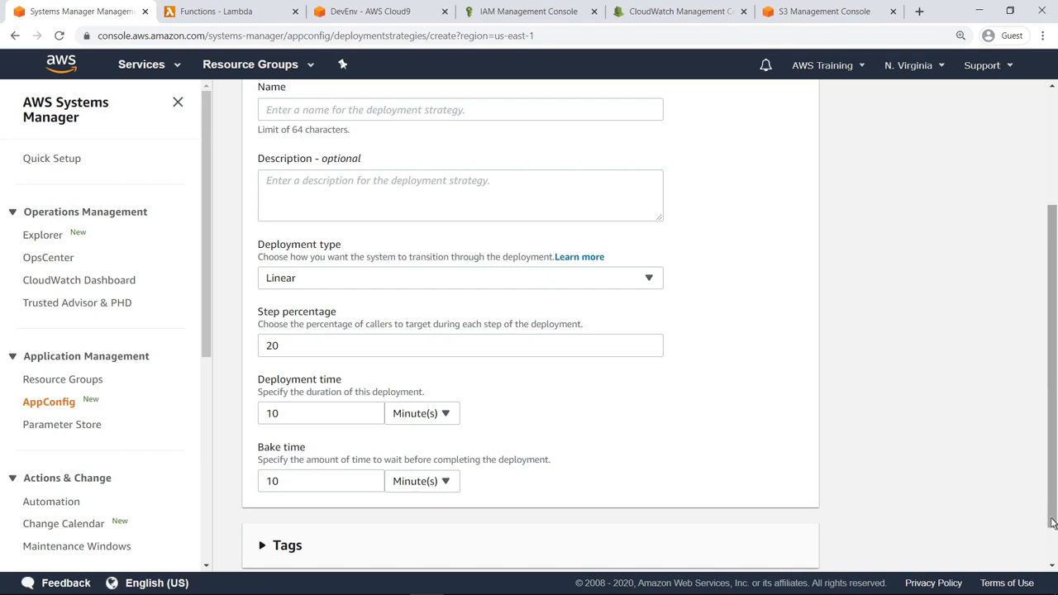
click(1052, 553)
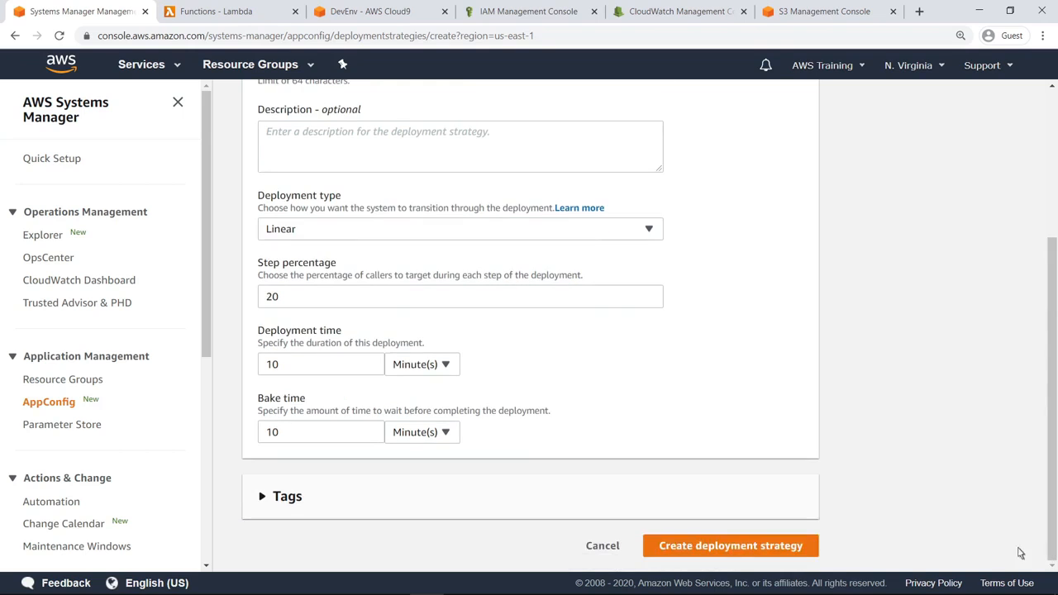
click(602, 546)
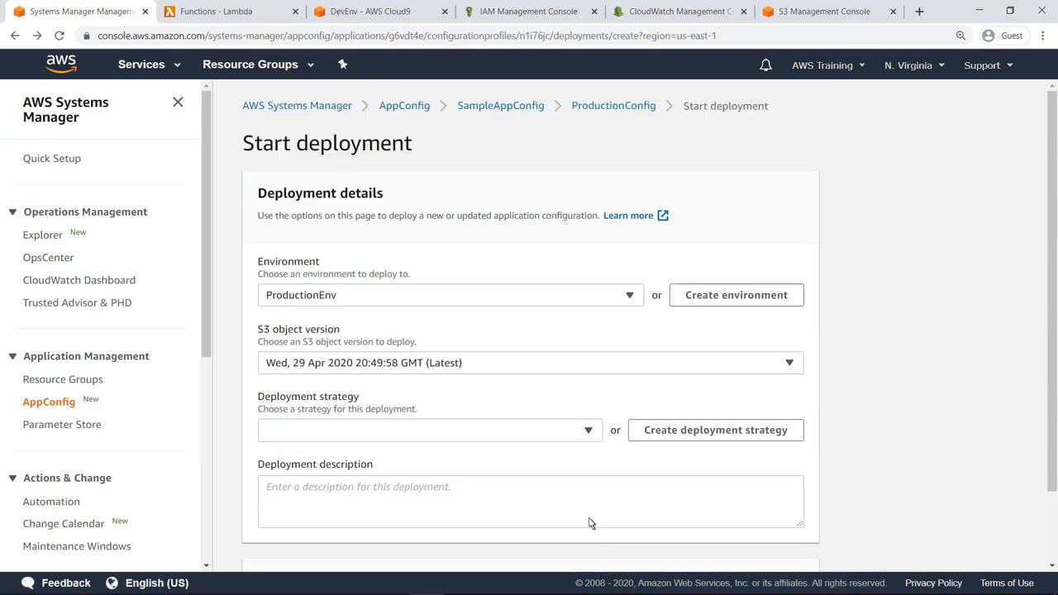
- Set the deployment strategy to AppConfig.Canary10Percent20Minutes (AWS Recommended) and start the deployment
click(590, 433)
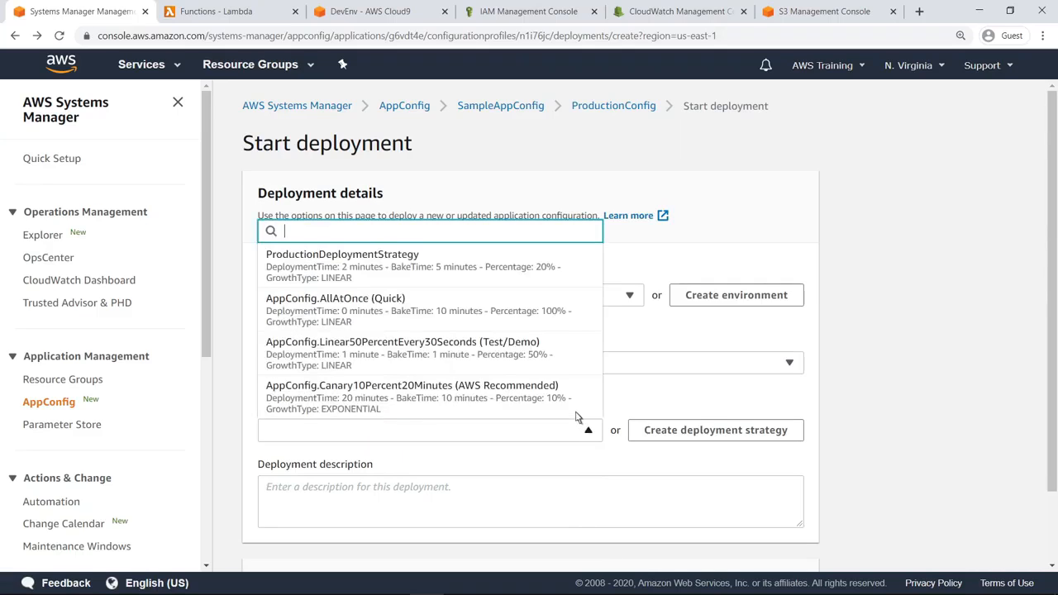
click(560, 398)
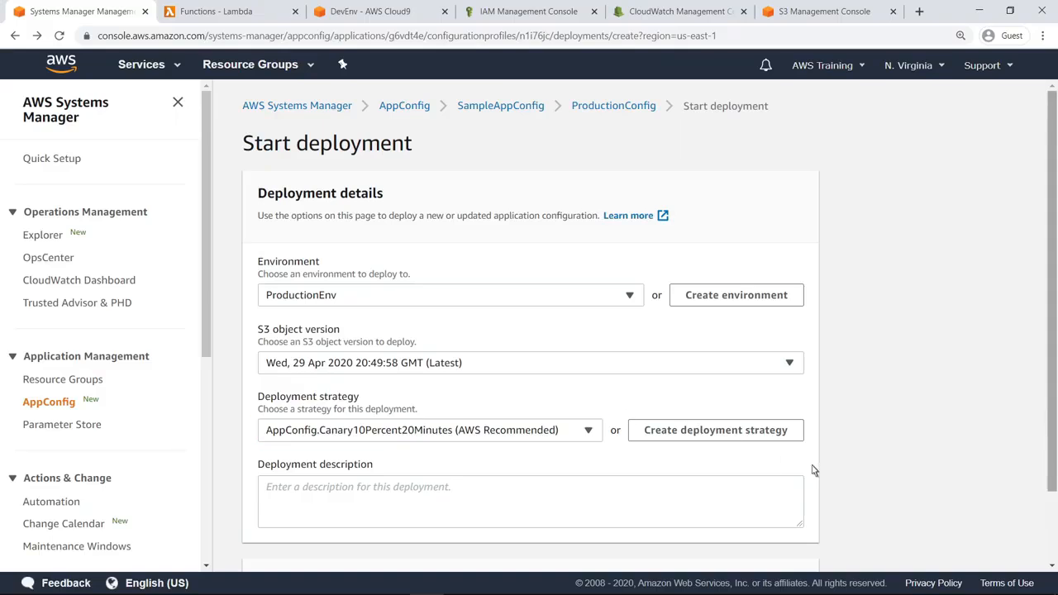
scroll(1054, 539, down, 1)
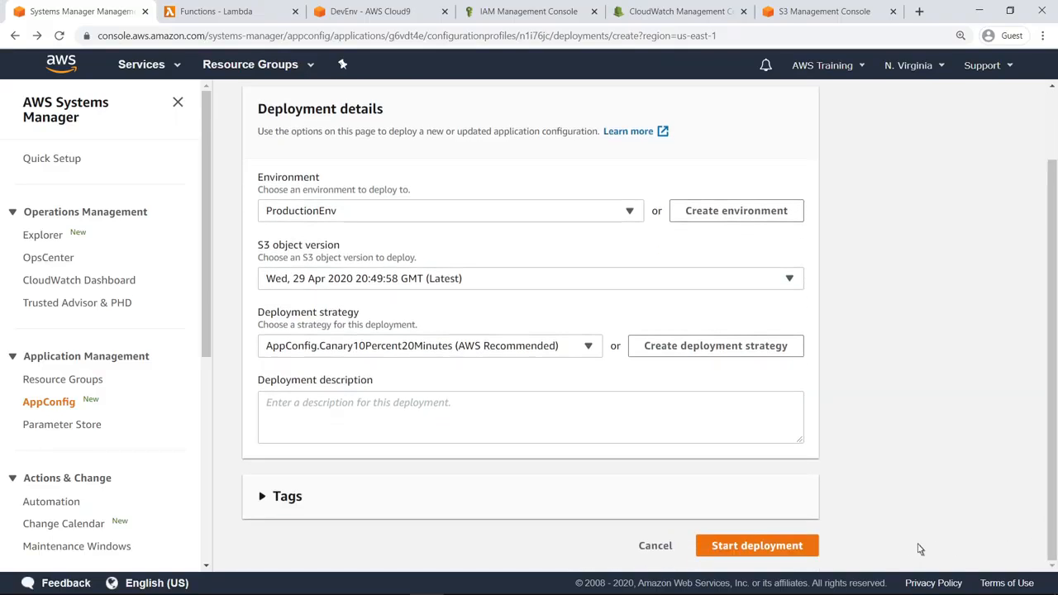
click(802, 549)
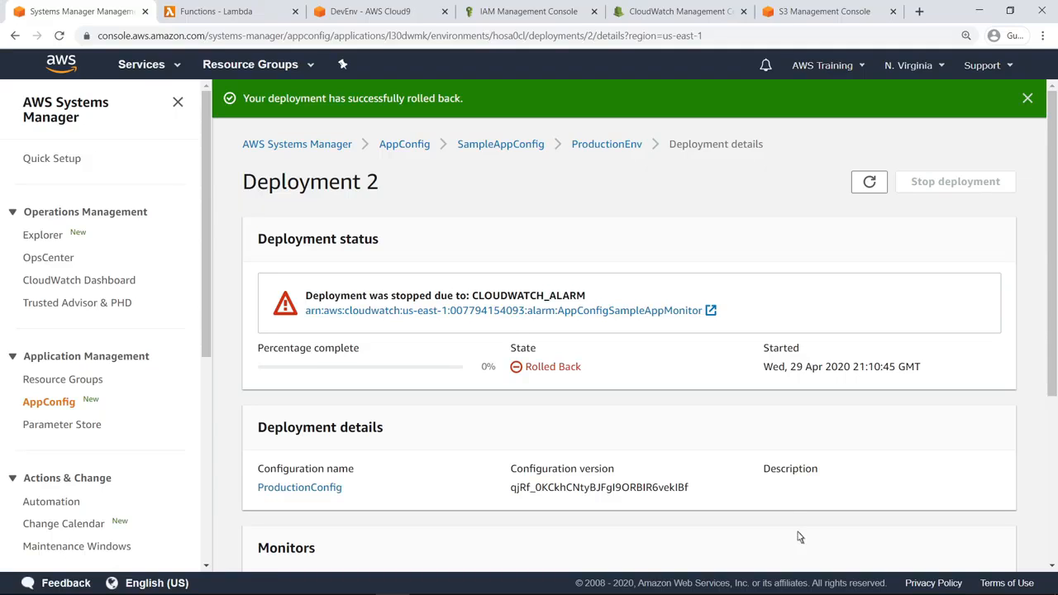
- Refresh the AppConfigSampleAppMonitor alarm's state in CloudWatch and start the AppConfig deployment to ProductionEnv again
click(716, 316)
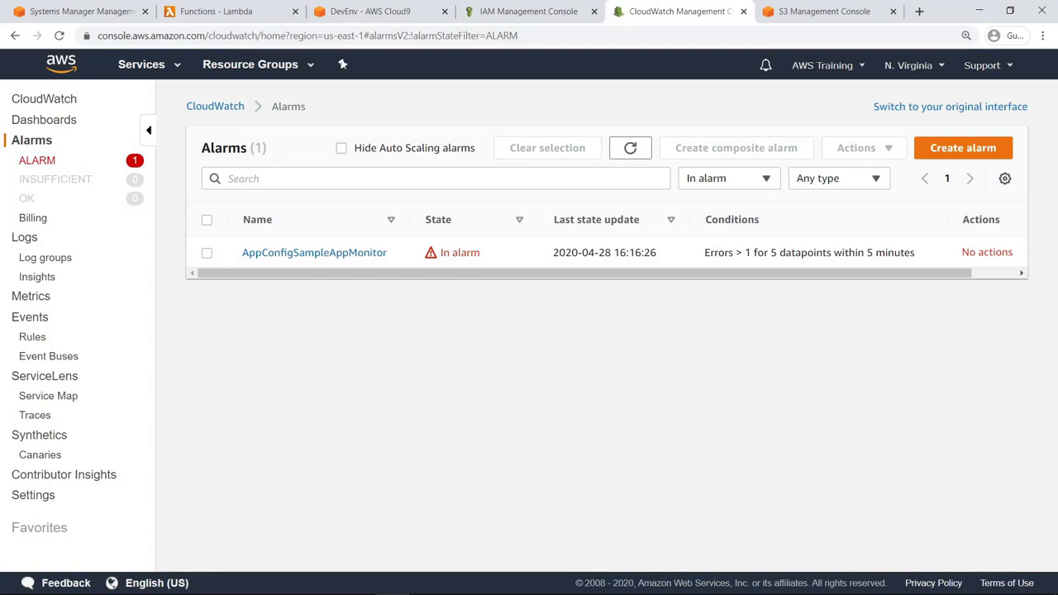
click(629, 154)
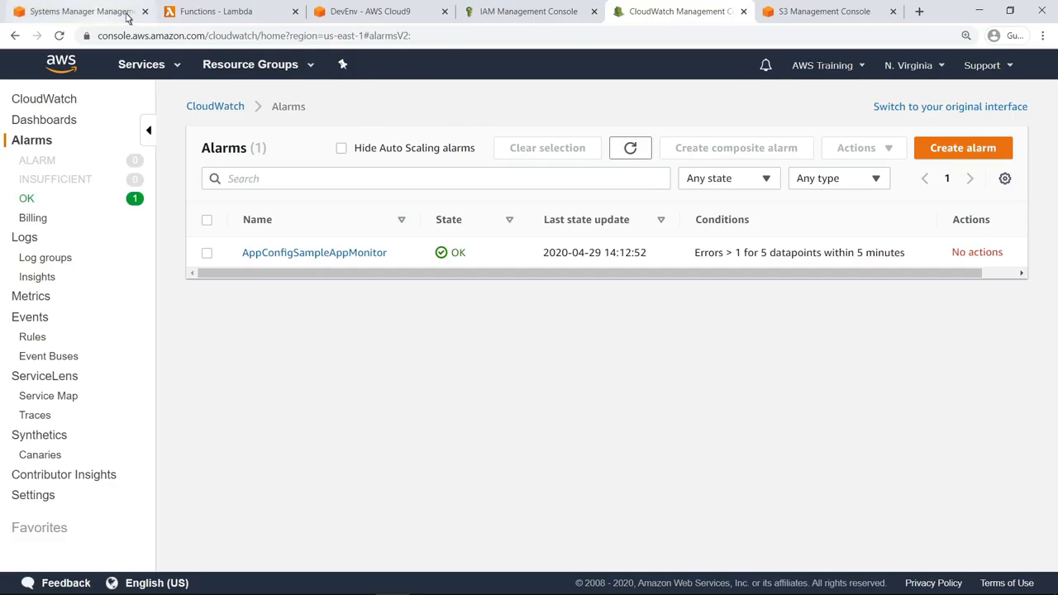
click(82, 11)
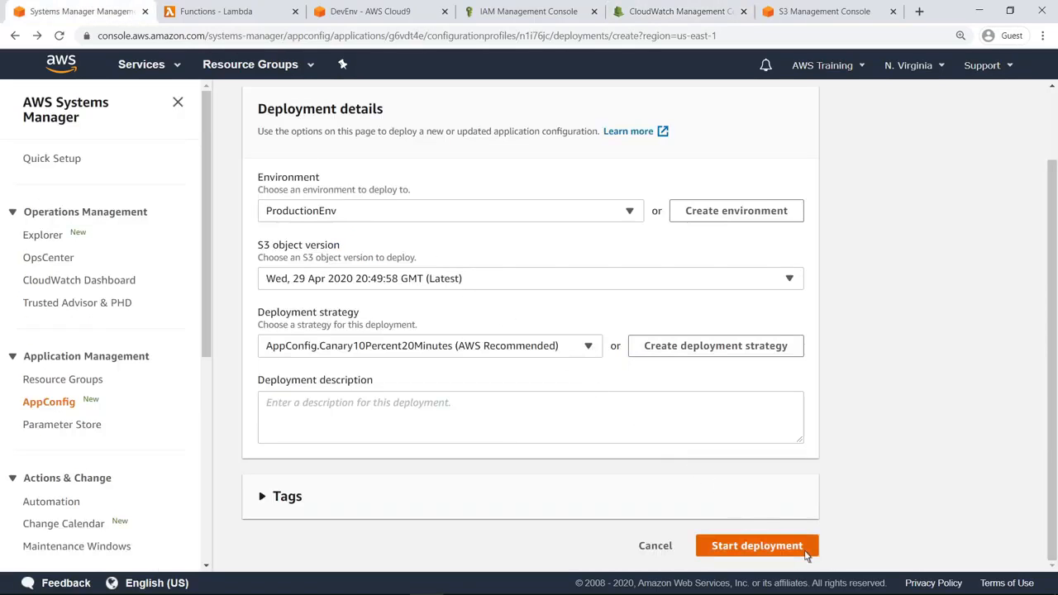
click(757, 545)
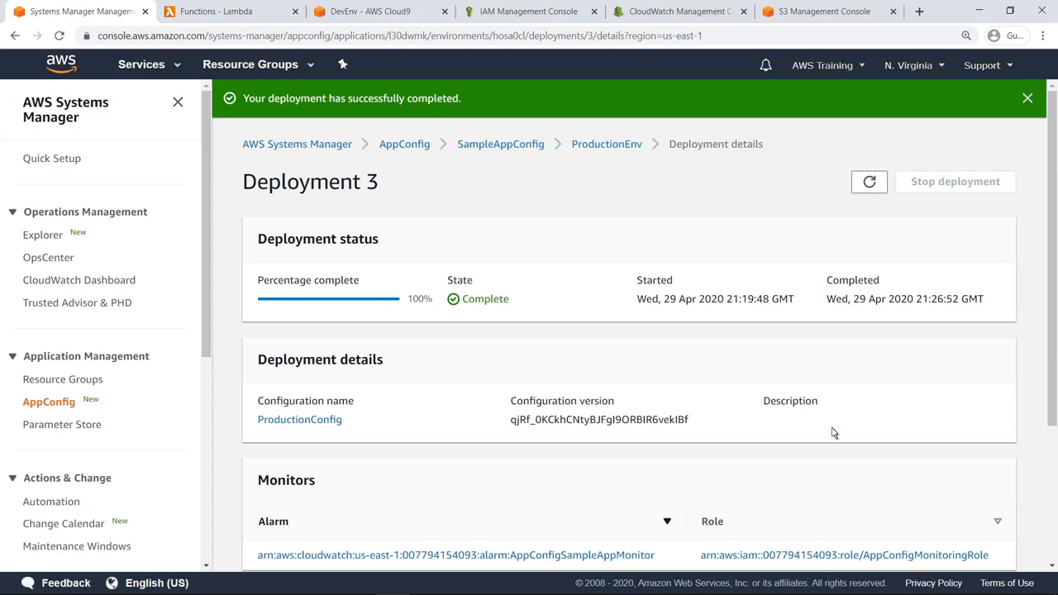
- Open the AWS documentation page "Step 6: Receiving the configuration" in the browser and examine its get-configuration commands
click(920, 15)
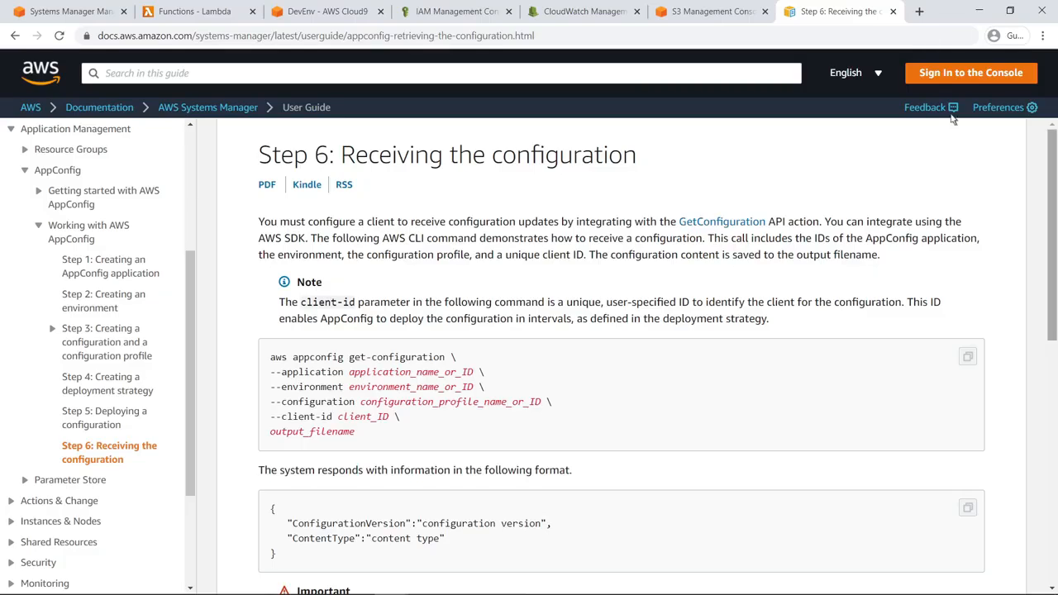
scroll(1053, 431, down, 1)
scroll(1052, 431, down, 4)
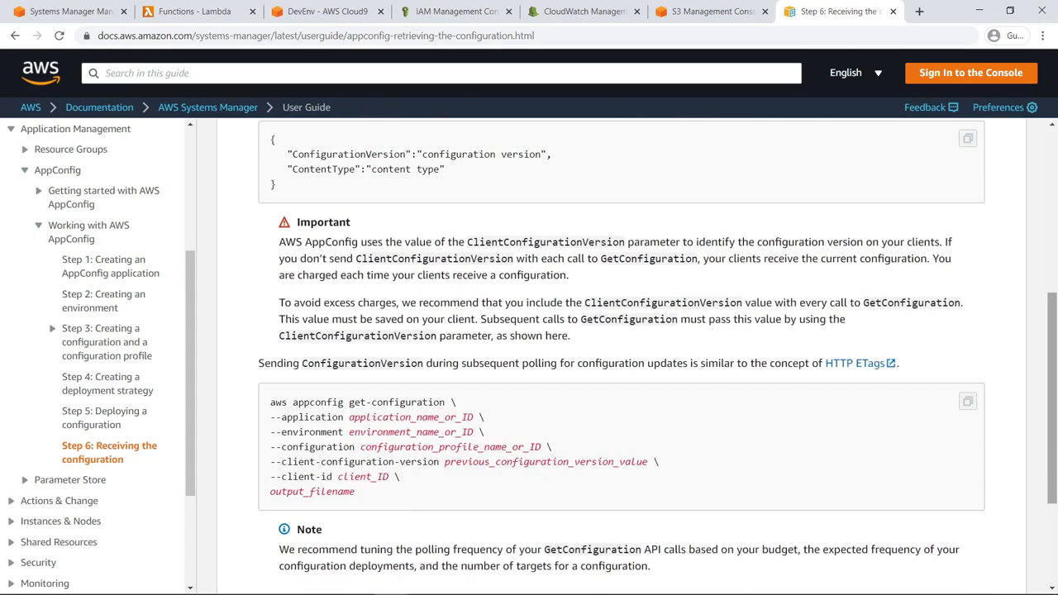